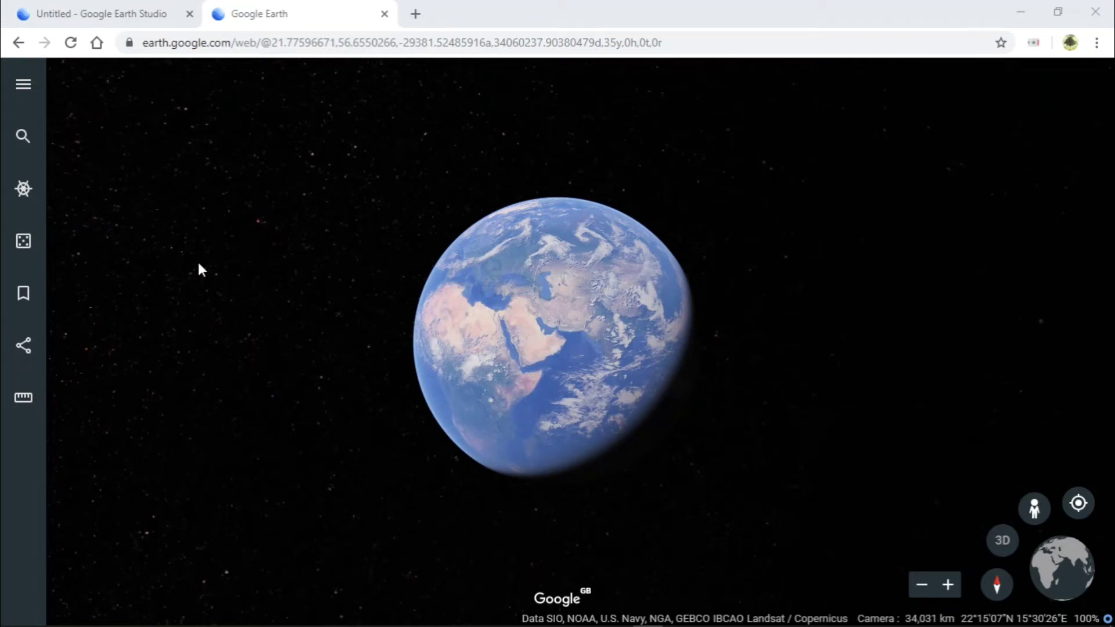
# Step: After glancing at the Studio tab, highlight Map Styles and 3D Area in the Notepad notes
pyautogui.click(106, 18)
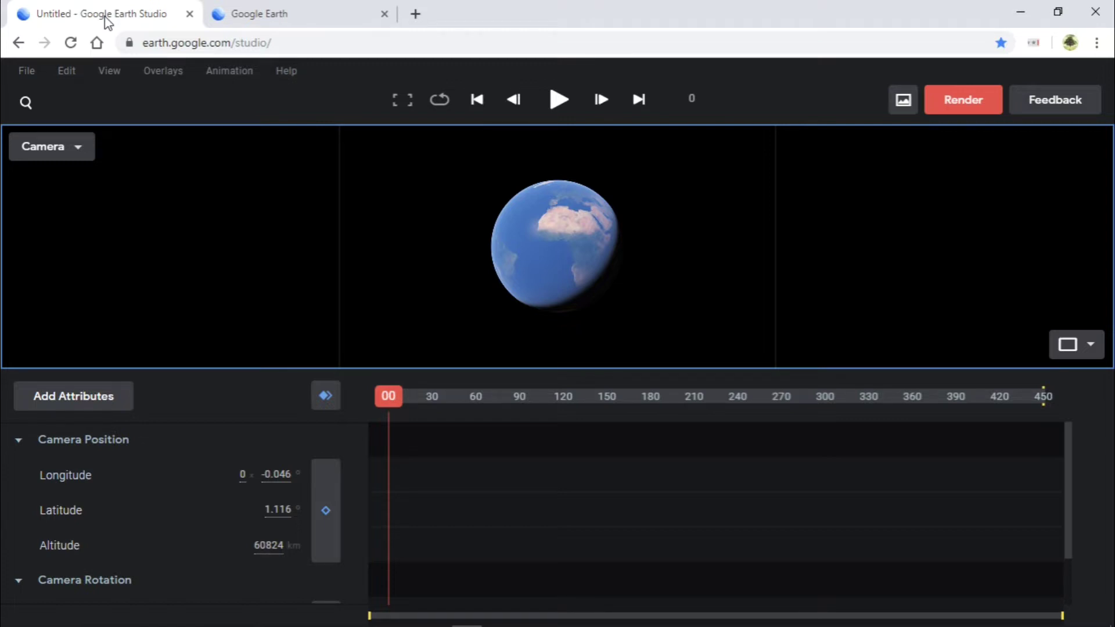
pyautogui.click(289, 15)
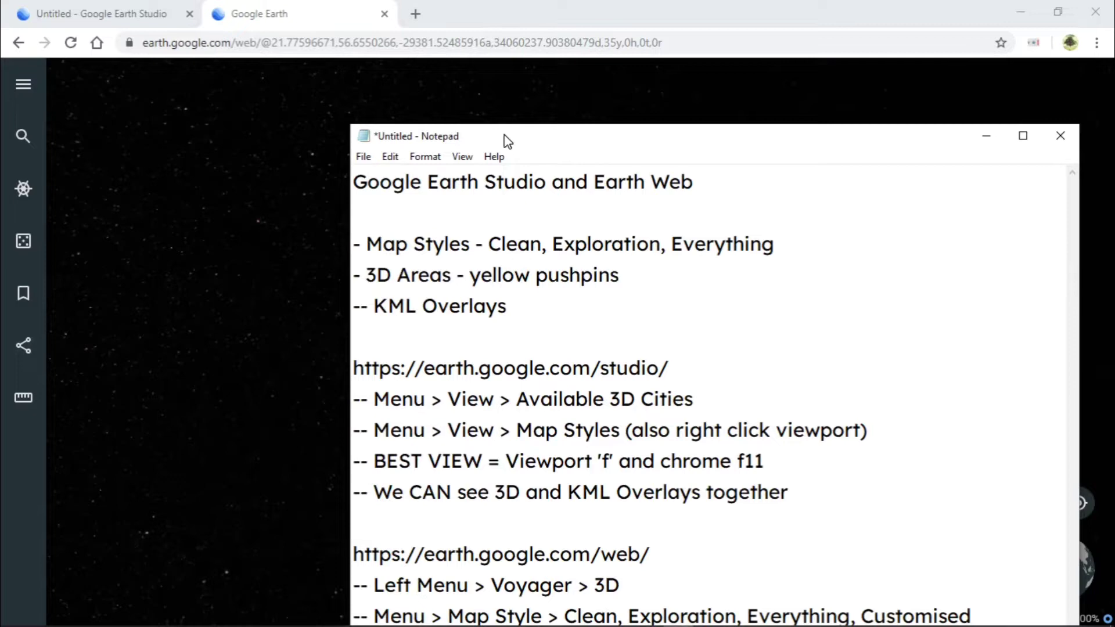
pyautogui.moveTo(505, 139); pyautogui.dragTo(297, 48)
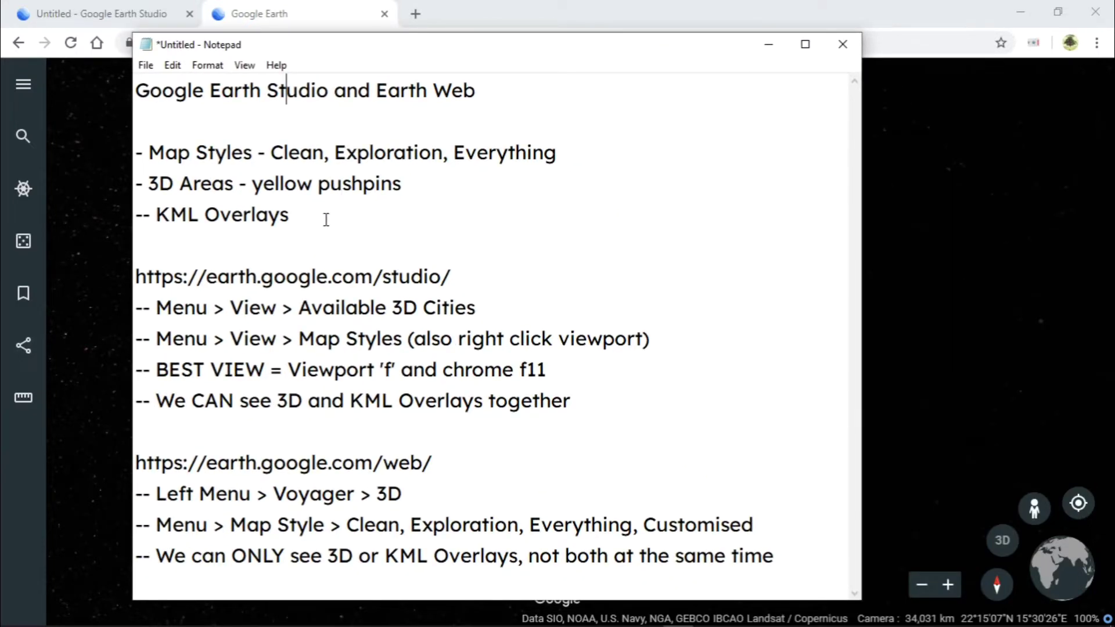
pyautogui.moveTo(148, 152); pyautogui.dragTo(257, 158)
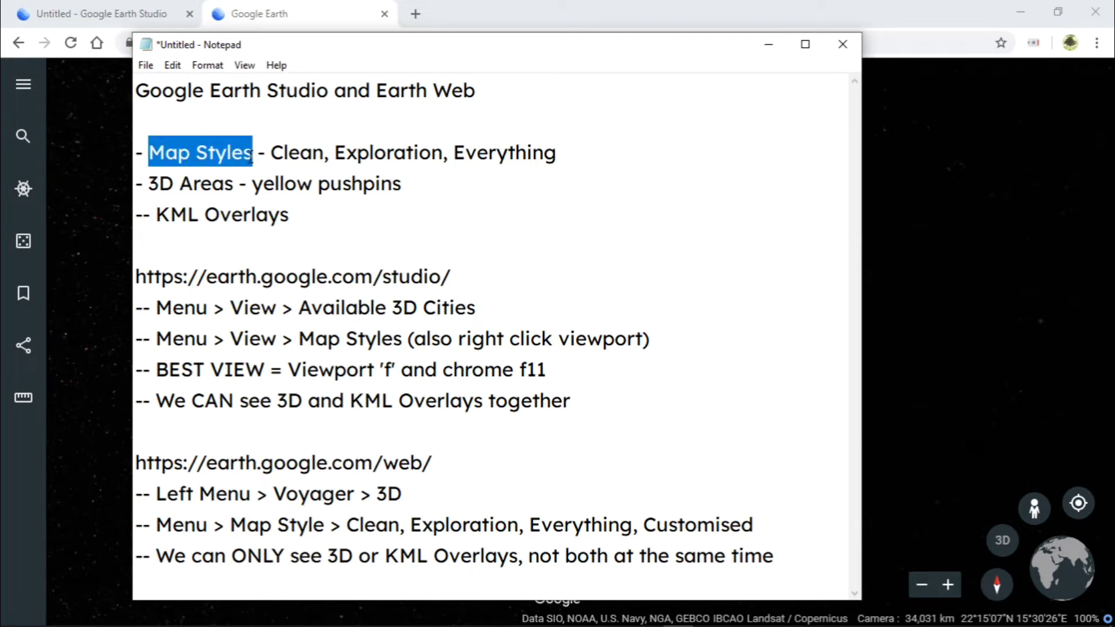
pyautogui.moveTo(149, 184); pyautogui.dragTo(229, 188)
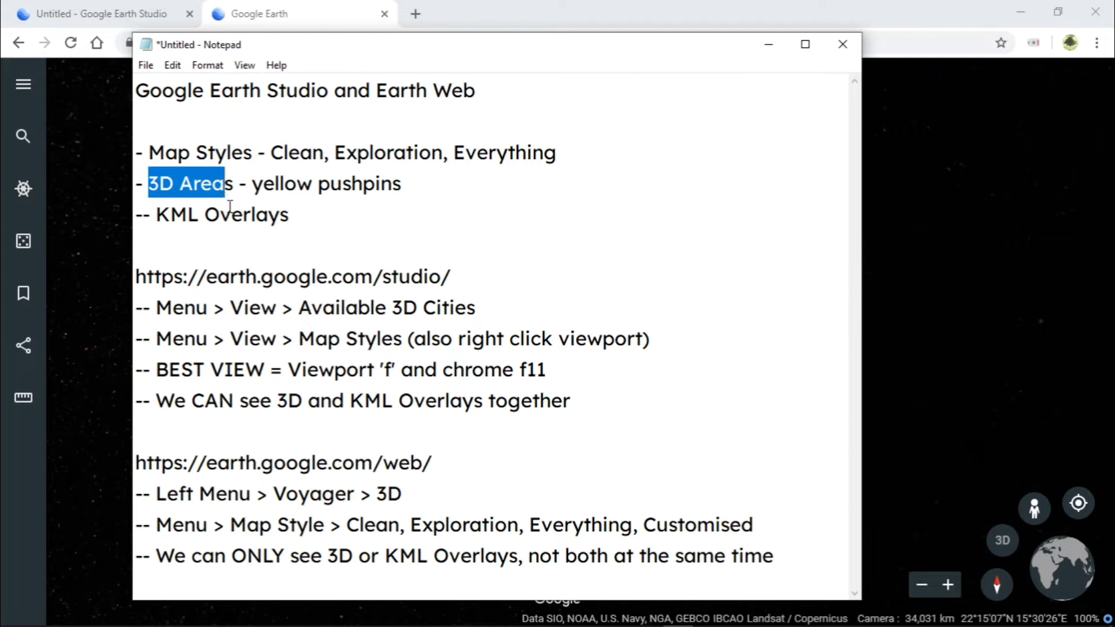
pyautogui.click(222, 218)
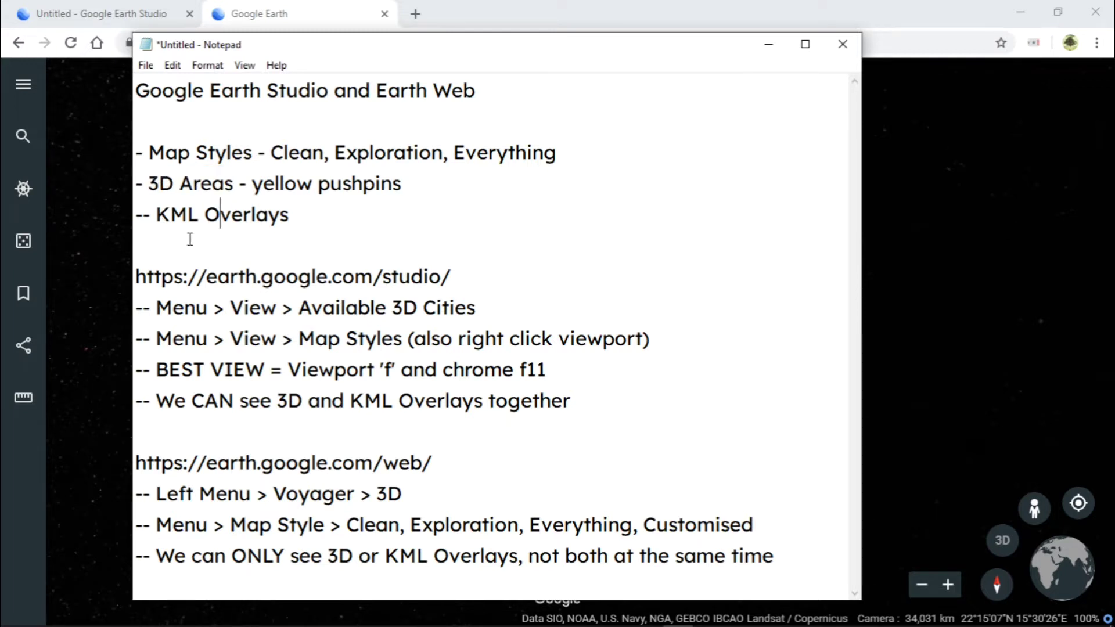
# Step: Highlight the Studio and Earth Web address lines, then move the notes window off-screen
pyautogui.moveTo(135, 270); pyautogui.dragTo(474, 282)
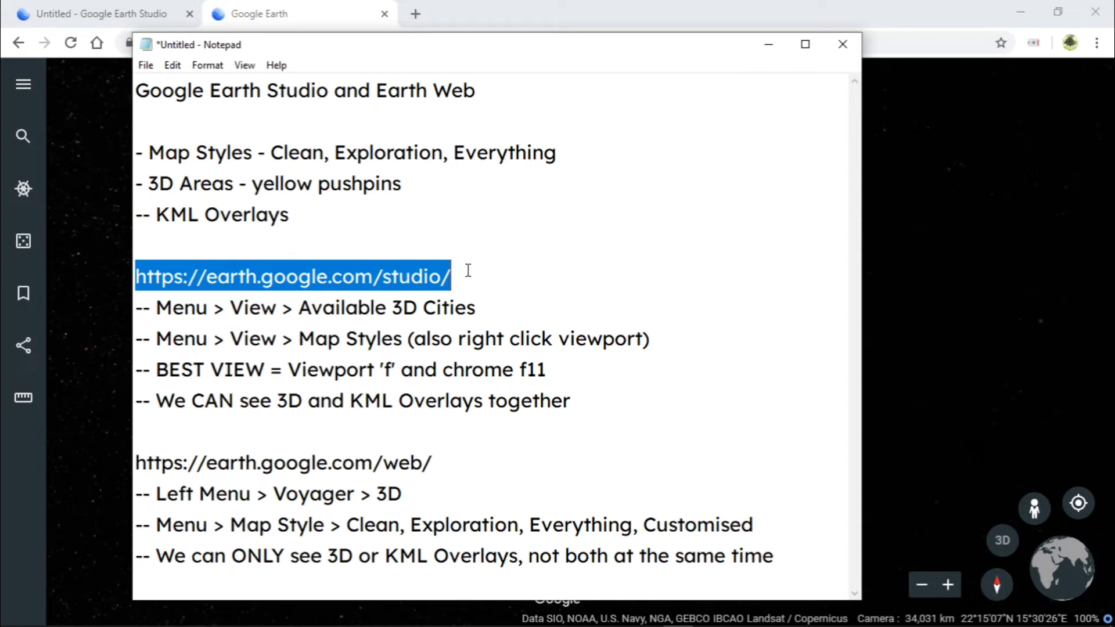
pyautogui.moveTo(138, 462); pyautogui.dragTo(436, 451)
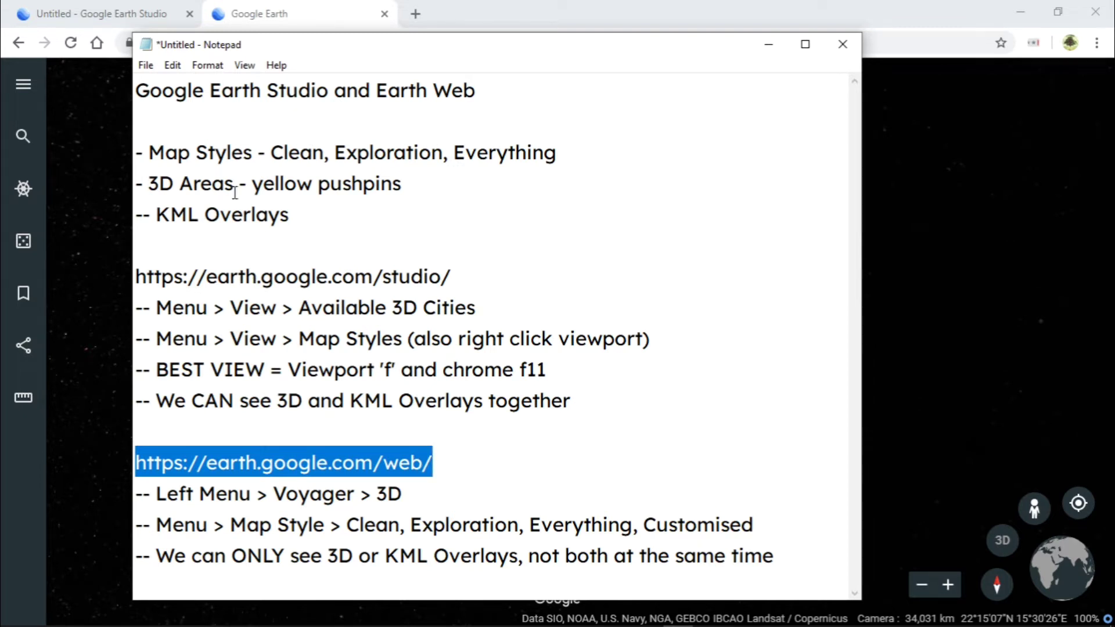
pyautogui.moveTo(259, 50); pyautogui.dragTo(496, 51)
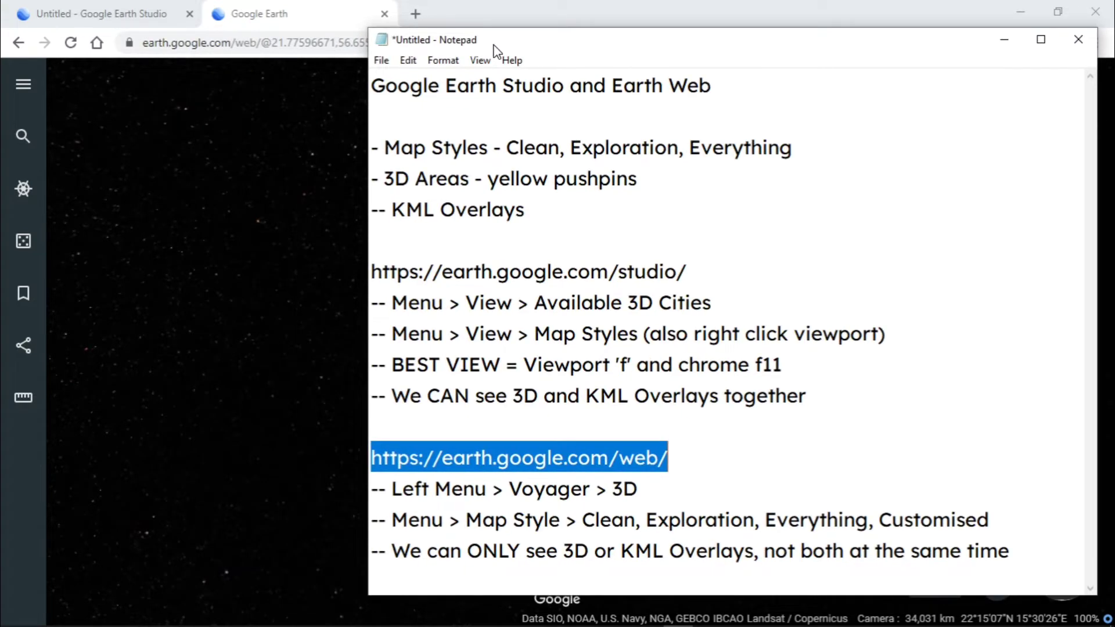
pyautogui.click(454, 272)
pyautogui.moveTo(384, 148); pyautogui.dragTo(494, 152)
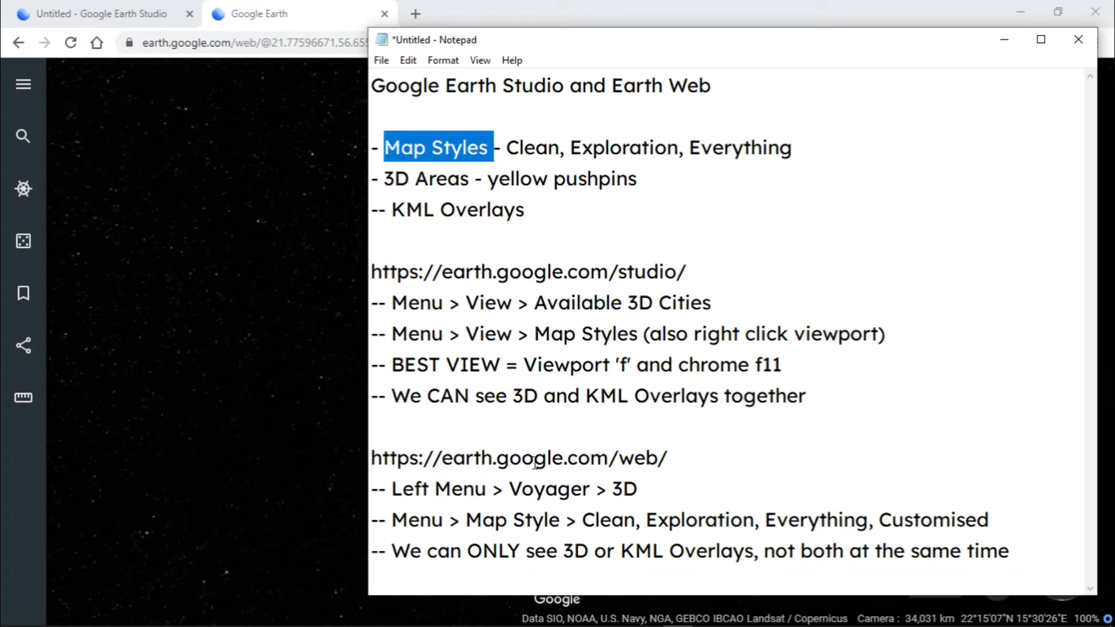
pyautogui.moveTo(495, 46); pyautogui.dragTo(1114, 46)
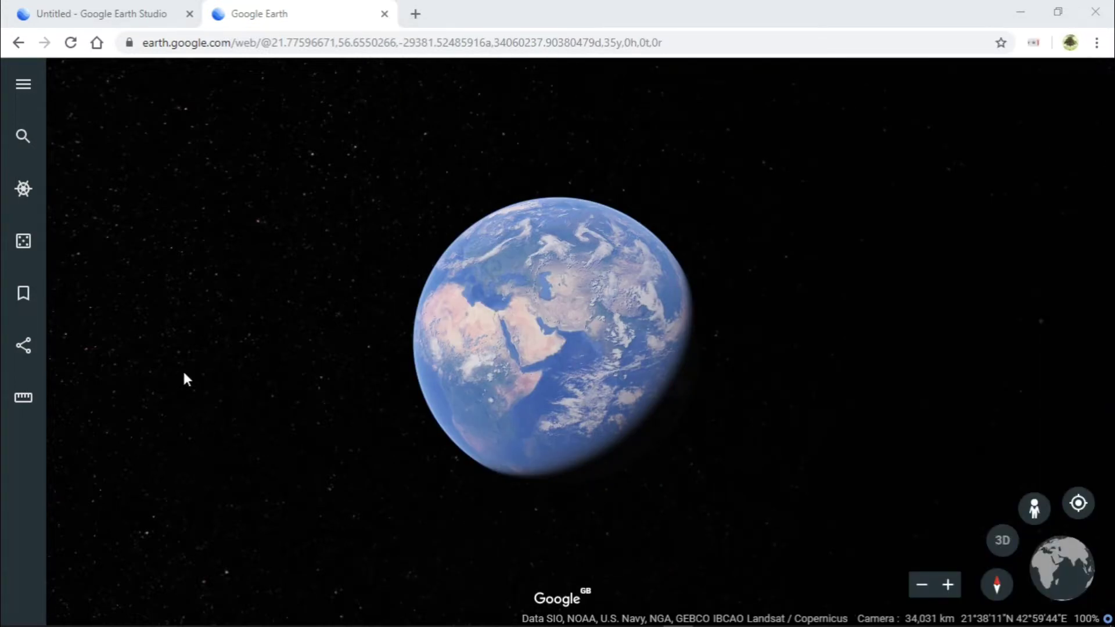
# Step: In the Studio project, zoom the globe over Africa and drag the divider down to enlarge the preview
pyautogui.click(69, 15)
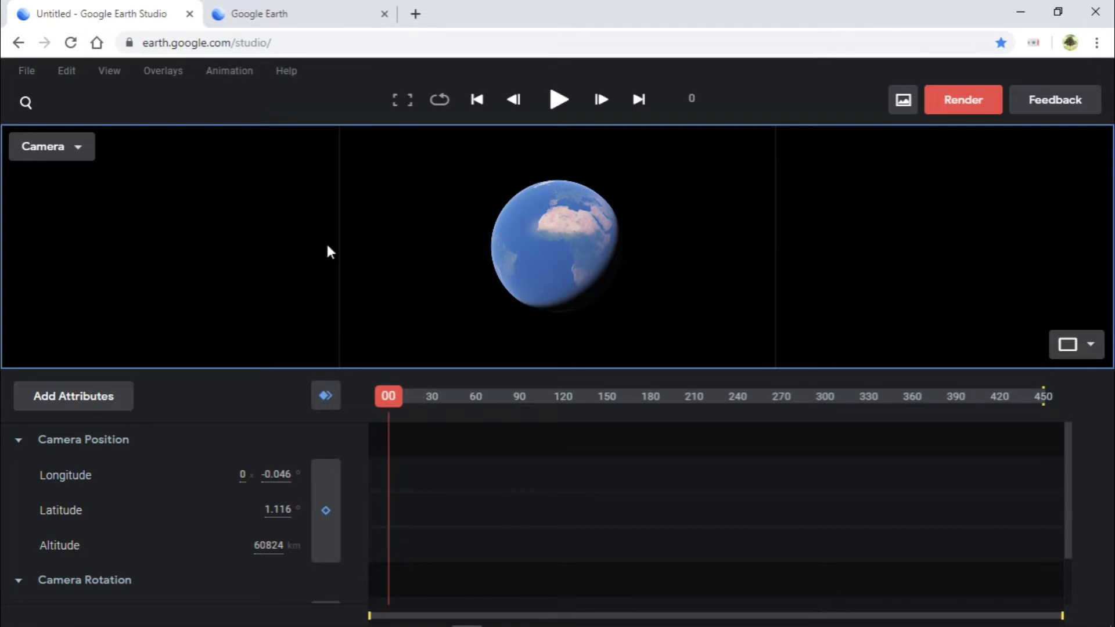
pyautogui.scroll(5, 563, 242)
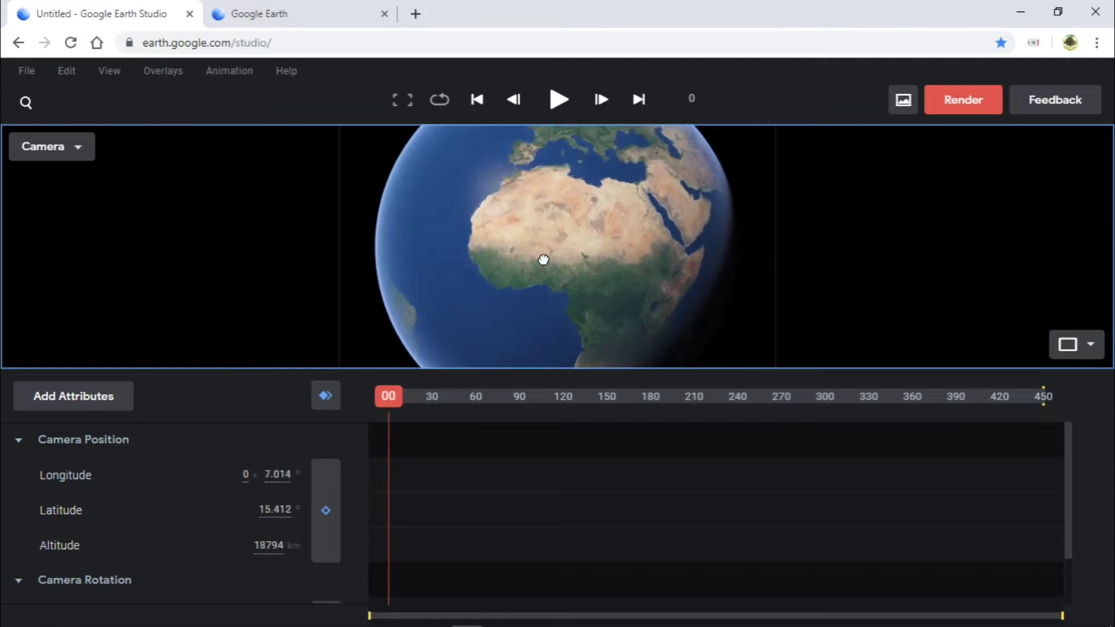
pyautogui.moveTo(282, 367); pyautogui.dragTo(282, 405)
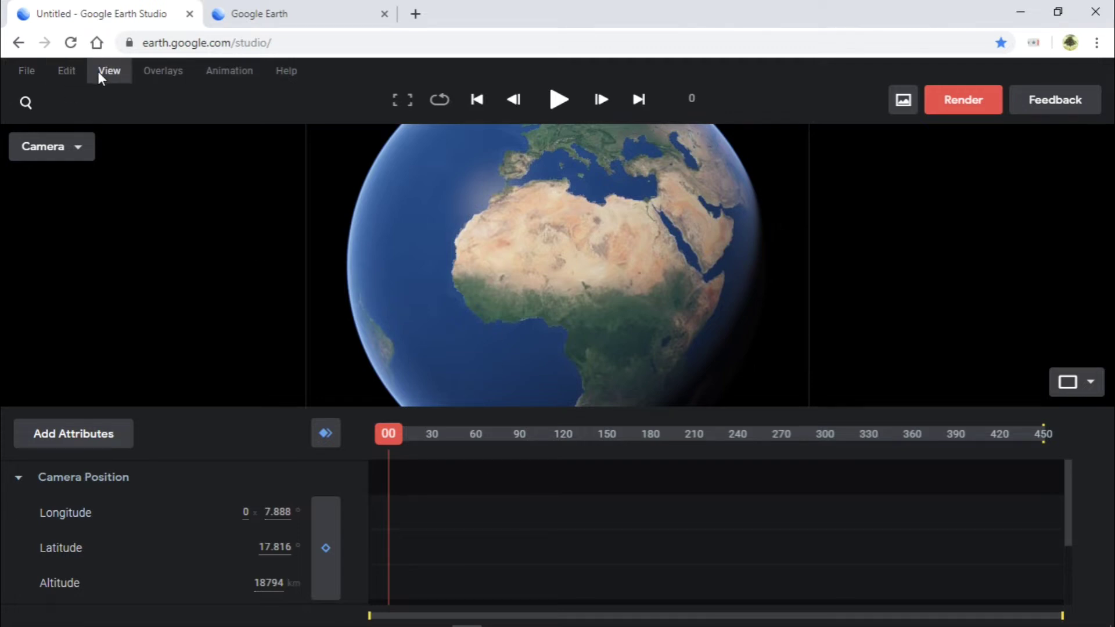
# Step: Briefly bring the notes forward, clear the Map Styles highlight, and hide them again
pyautogui.hotkey('alt', 'Tab')
pyautogui.moveTo(562, 98); pyautogui.dragTo(404, 63)
pyautogui.click(346, 279)
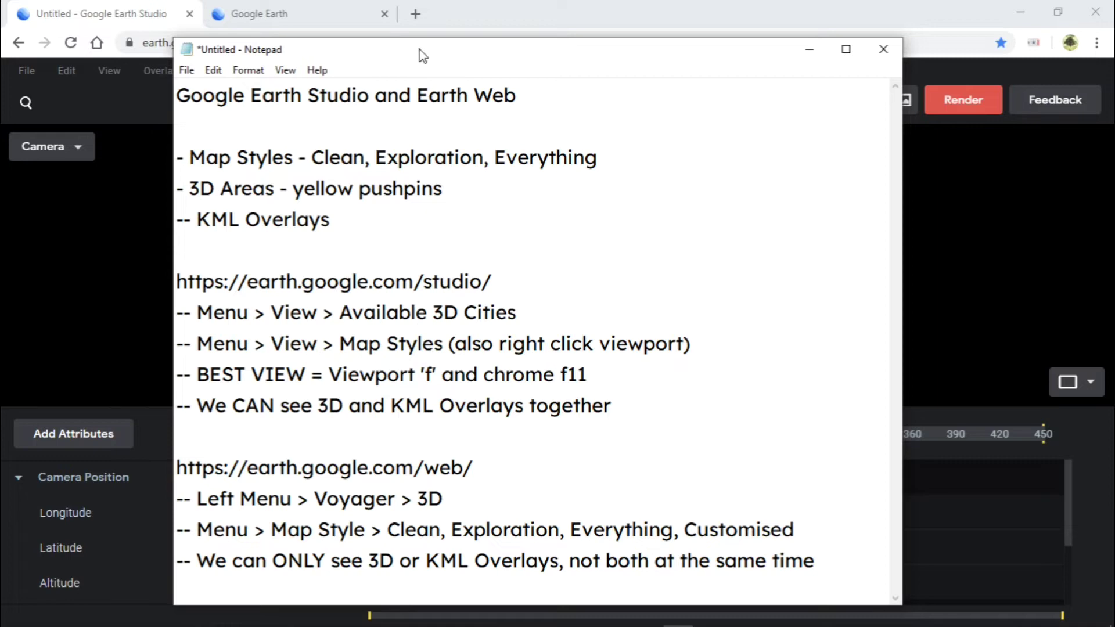
pyautogui.hotkey('alt', 'Tab')
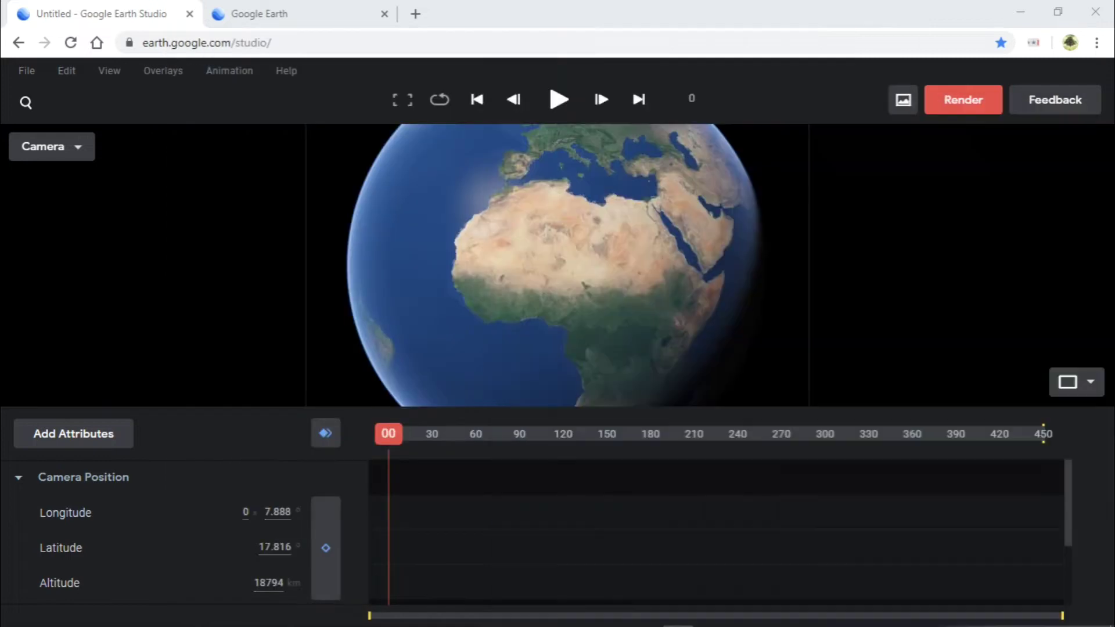
# Step: Turn on Available 3D Cities and rotate the globe toward Britain
pyautogui.click(106, 71)
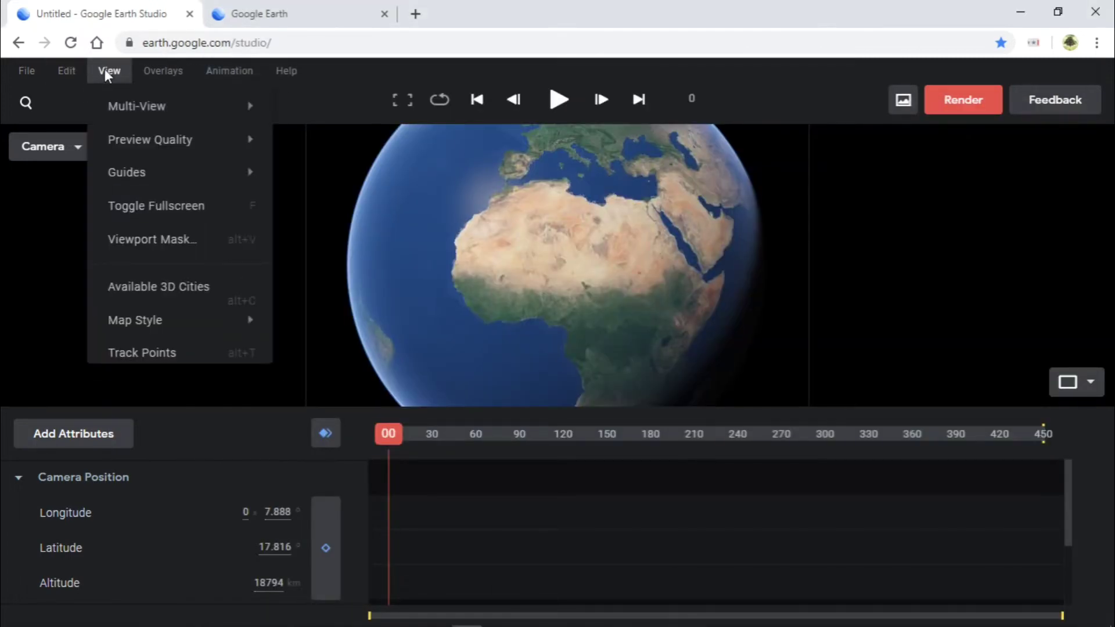
pyautogui.click(165, 288)
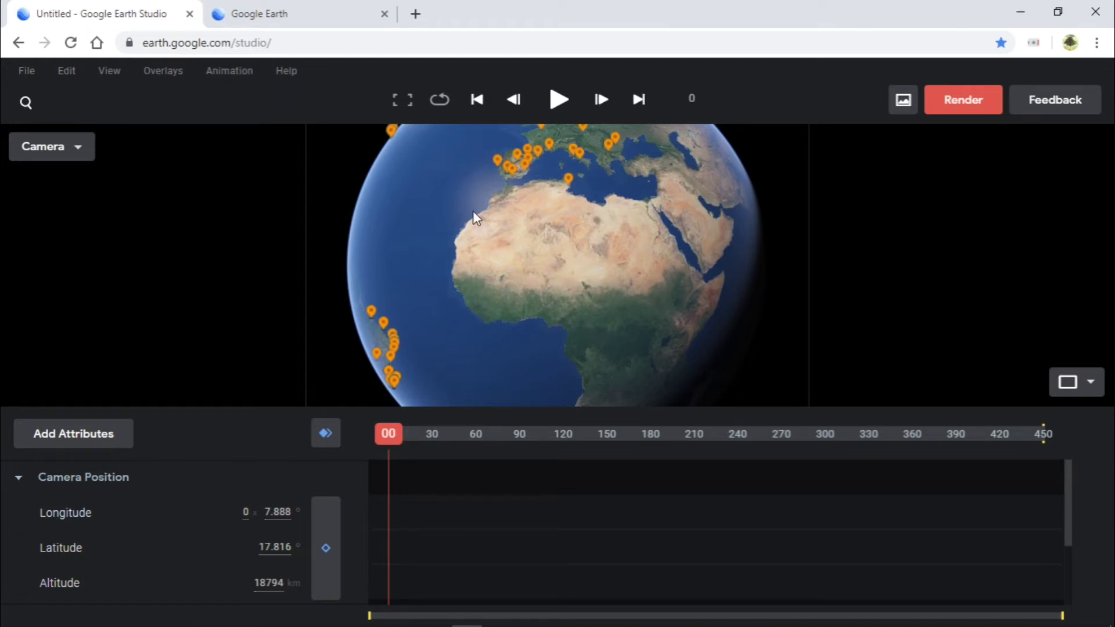
pyautogui.moveTo(533, 194); pyautogui.dragTo(511, 308)
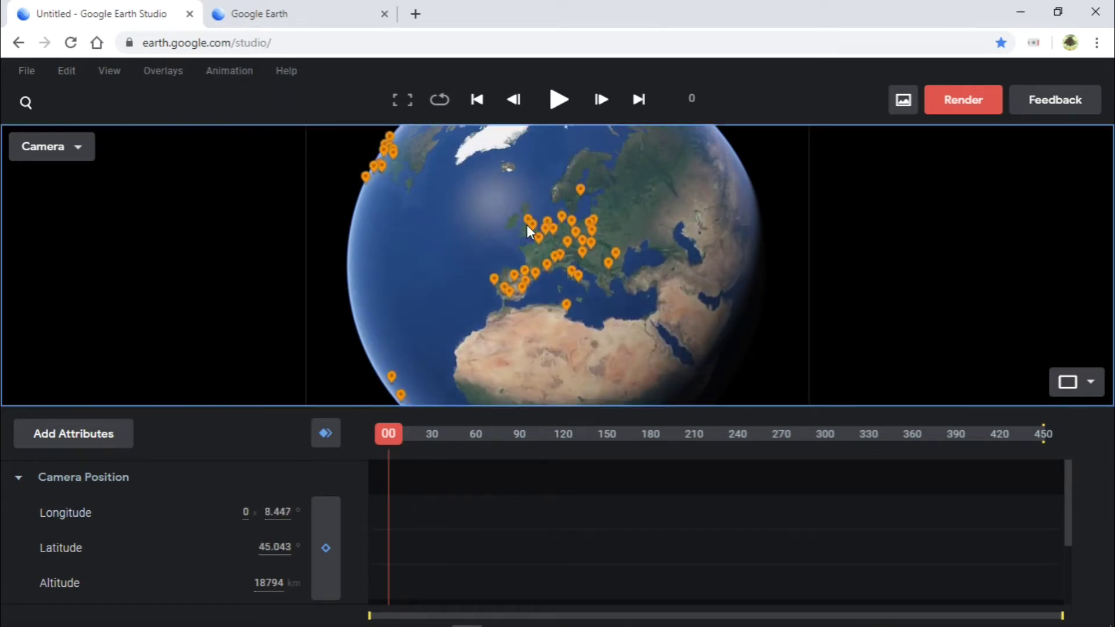
pyautogui.scroll(5, 527, 224)
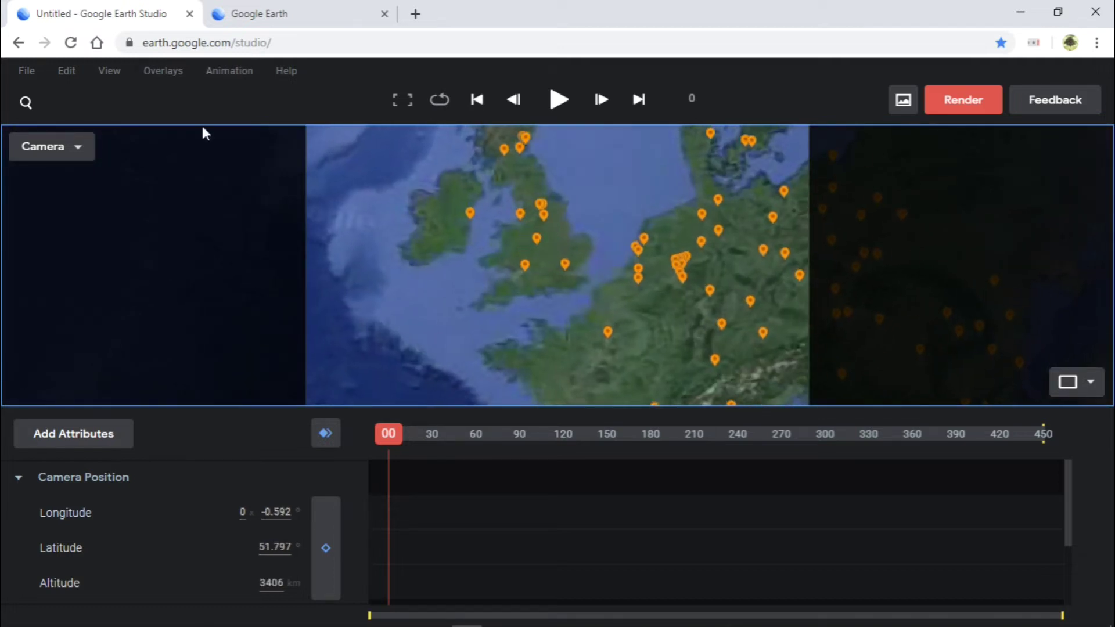
# Step: Apply the Exploration map style and zoom in on England
pyautogui.click(106, 72)
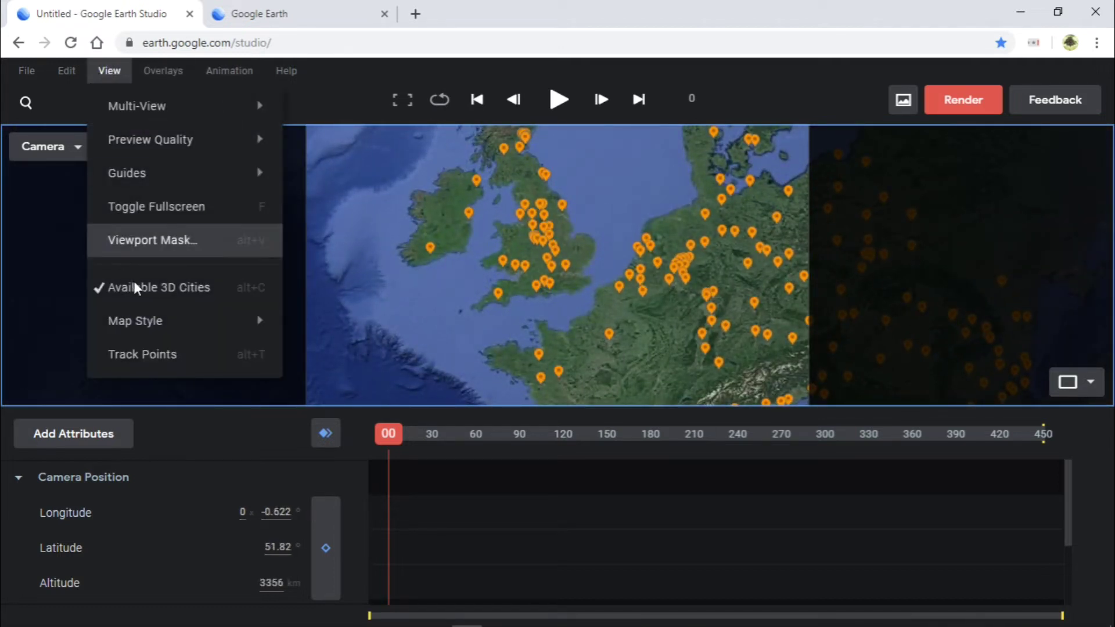
pyautogui.moveTo(252, 313)
pyautogui.click(356, 360)
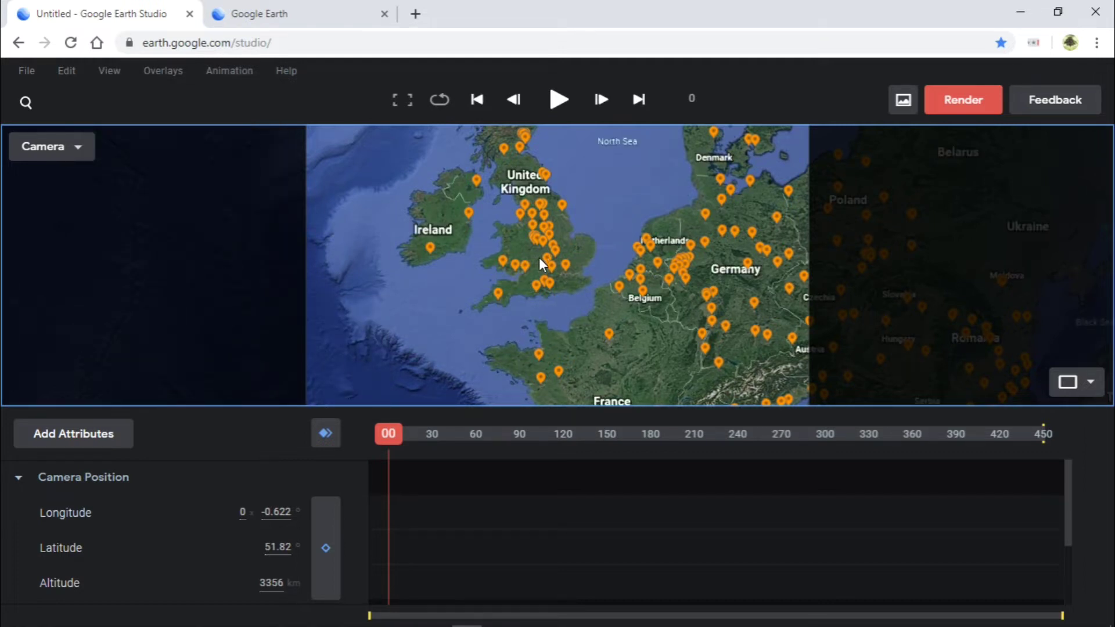
pyautogui.scroll(5, 540, 263)
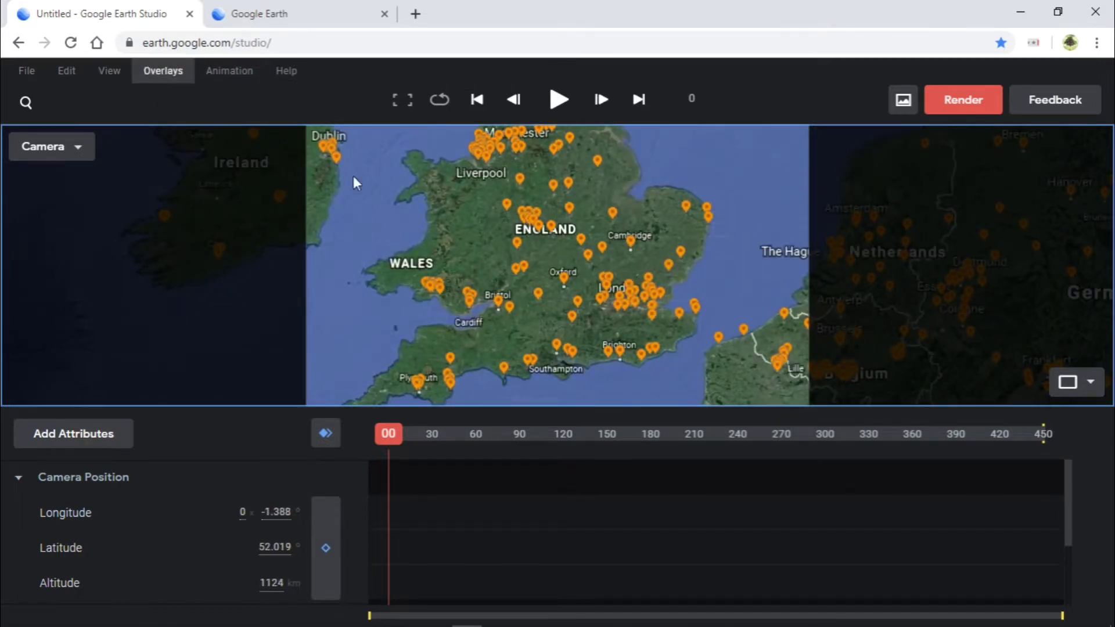
# Step: Set the map style to Everything from the viewport's right-click menu, then bring Notepad forward
pyautogui.rightClick(456, 218)
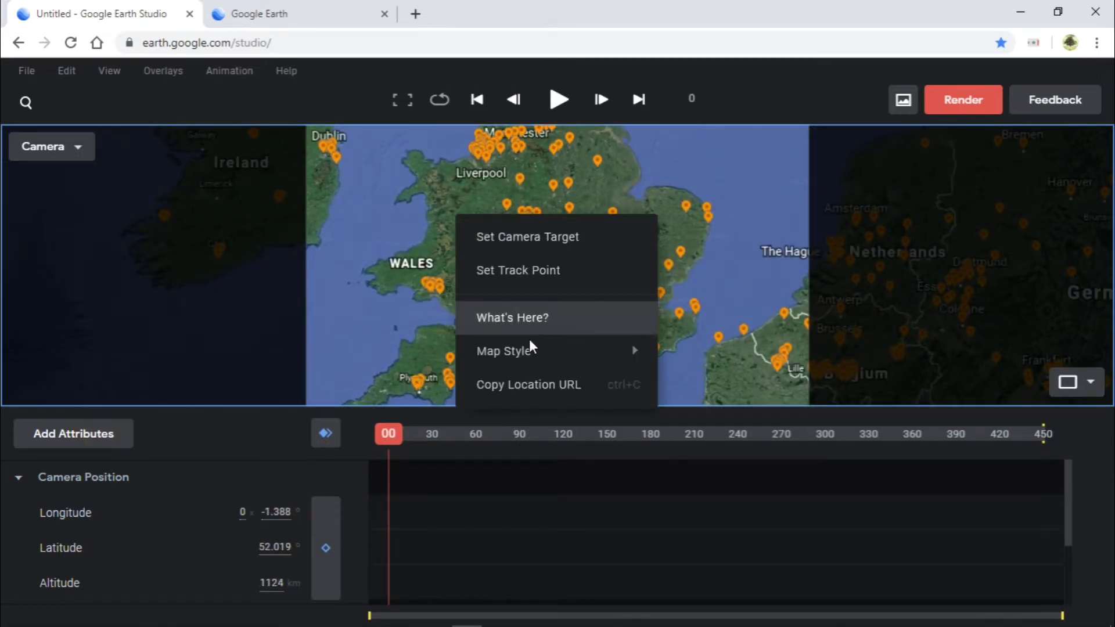
pyautogui.moveTo(542, 353)
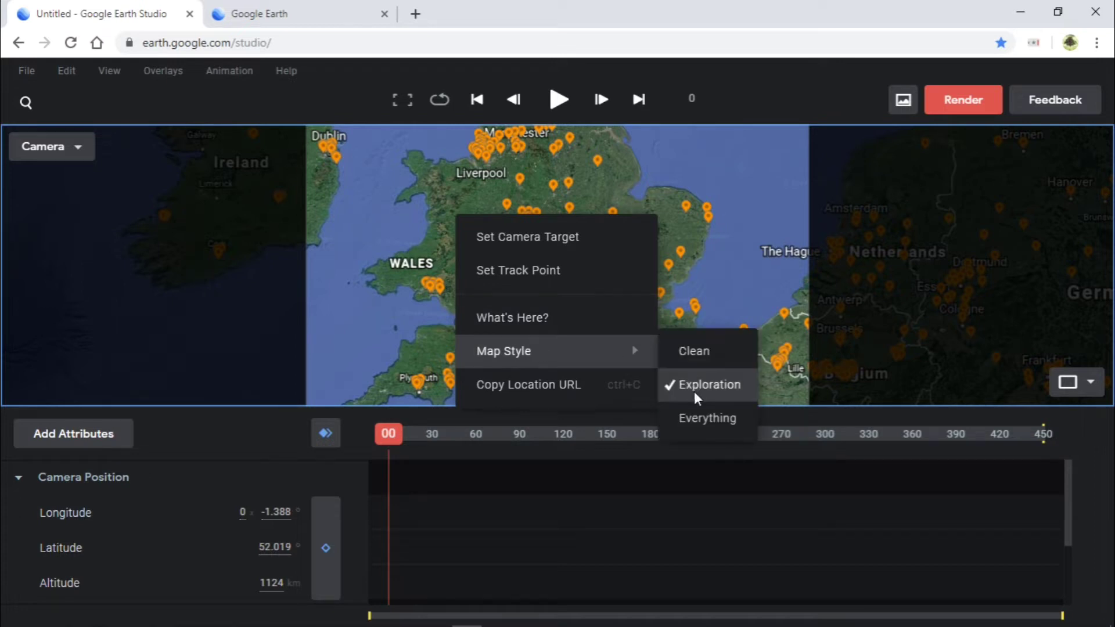
pyautogui.click(697, 417)
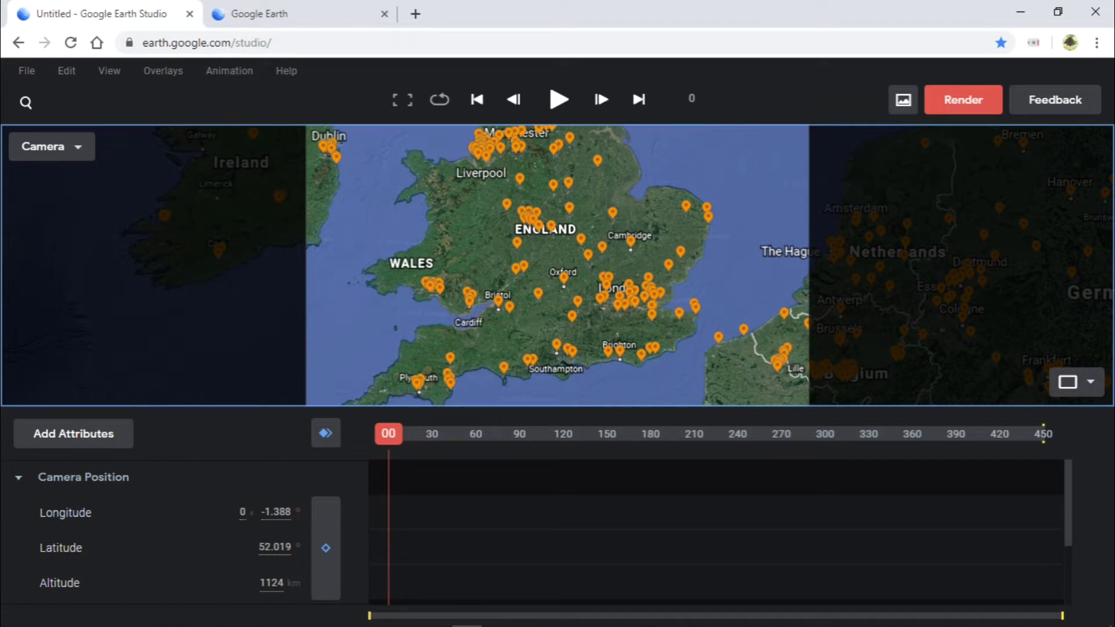
pyautogui.hotkey('alt', 'Tab')
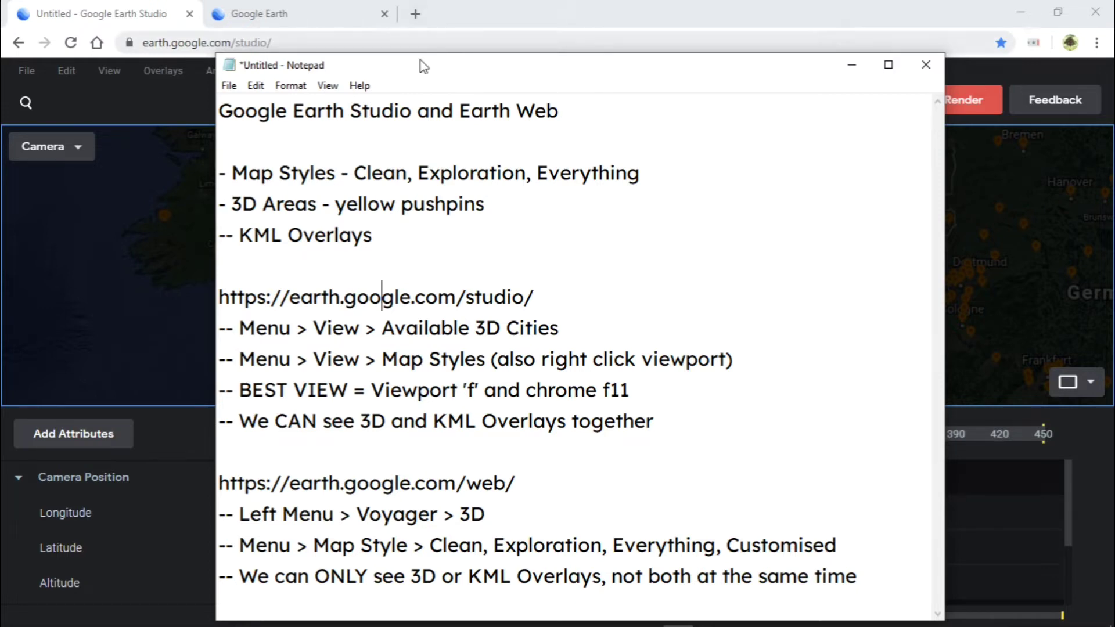
# Step: Move the notes aside and put the browser into full screen after toggling the preview full screen
pyautogui.moveTo(418, 64); pyautogui.dragTo(1114, 93)
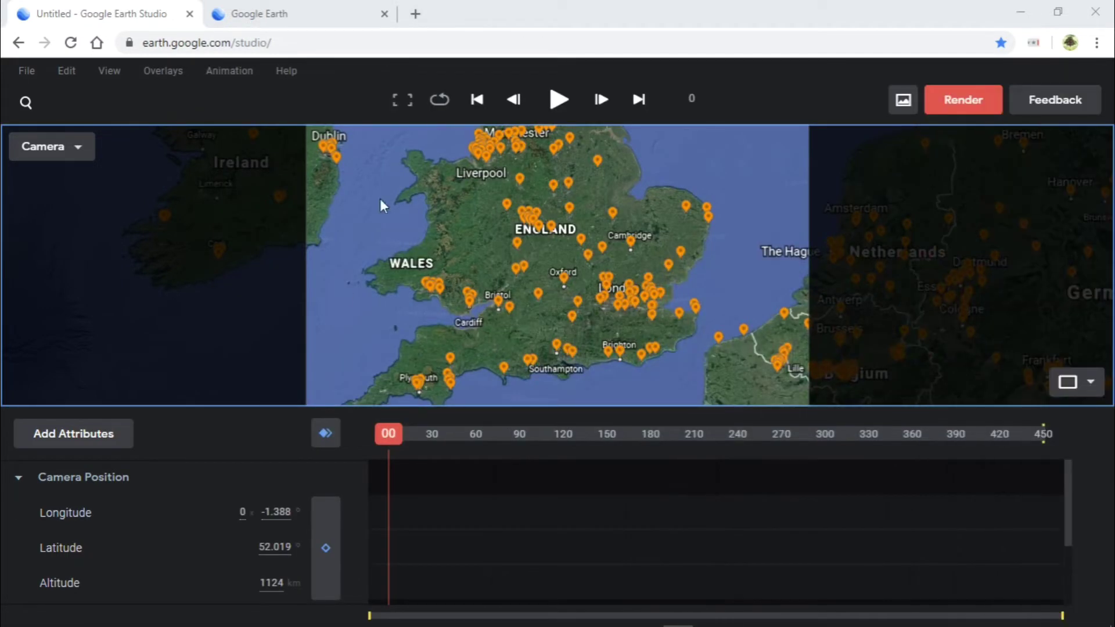
pyautogui.click(400, 102)
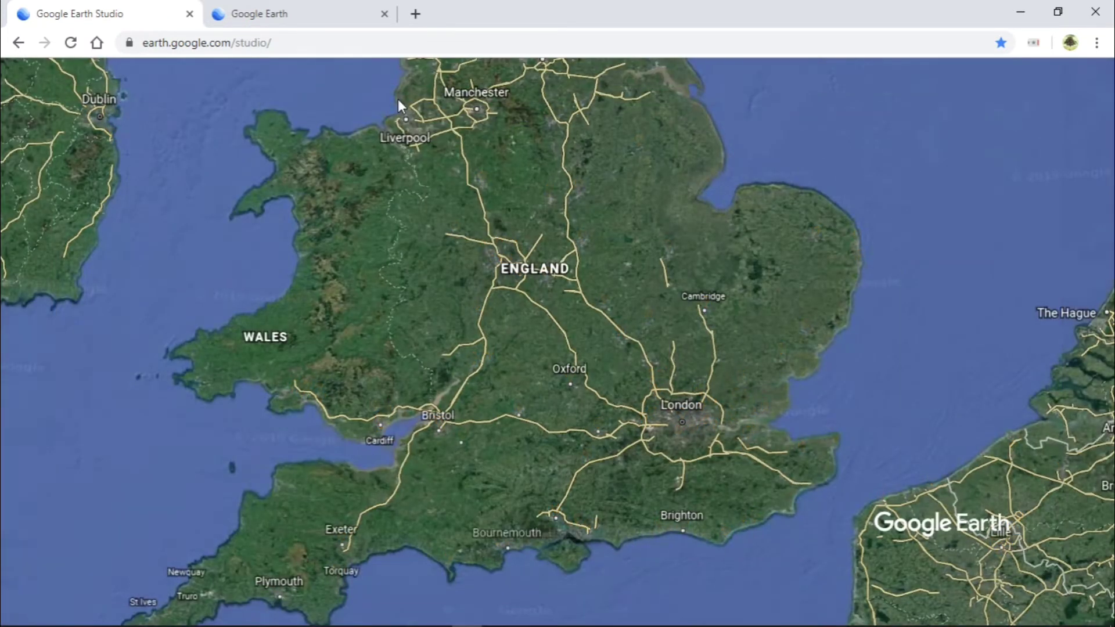
pyautogui.click(399, 99)
pyautogui.click(1096, 43)
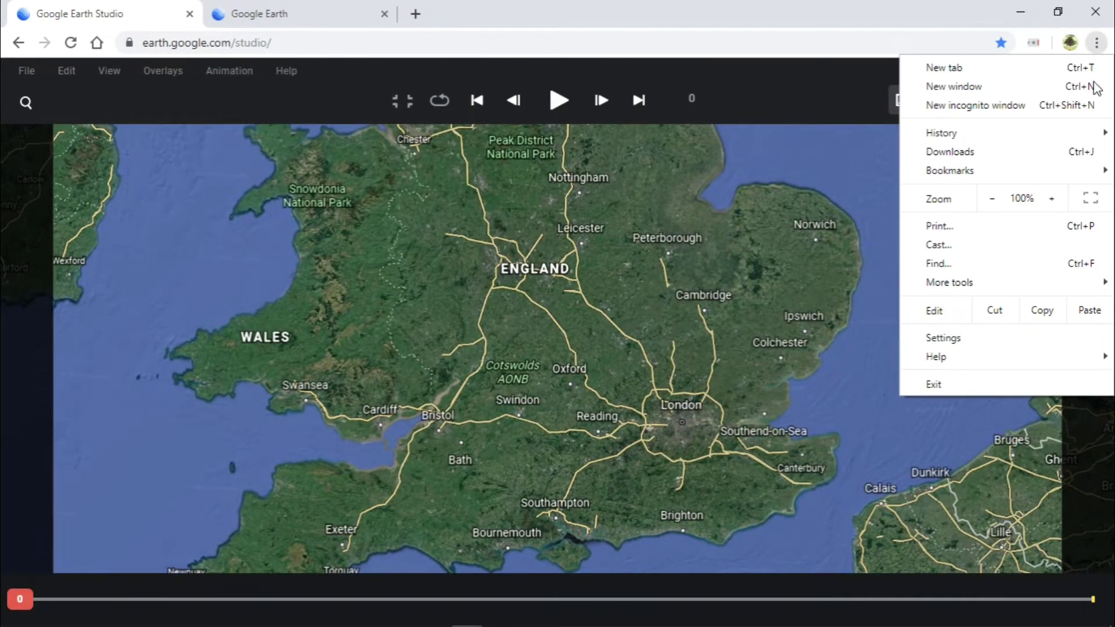
pyautogui.click(1080, 191)
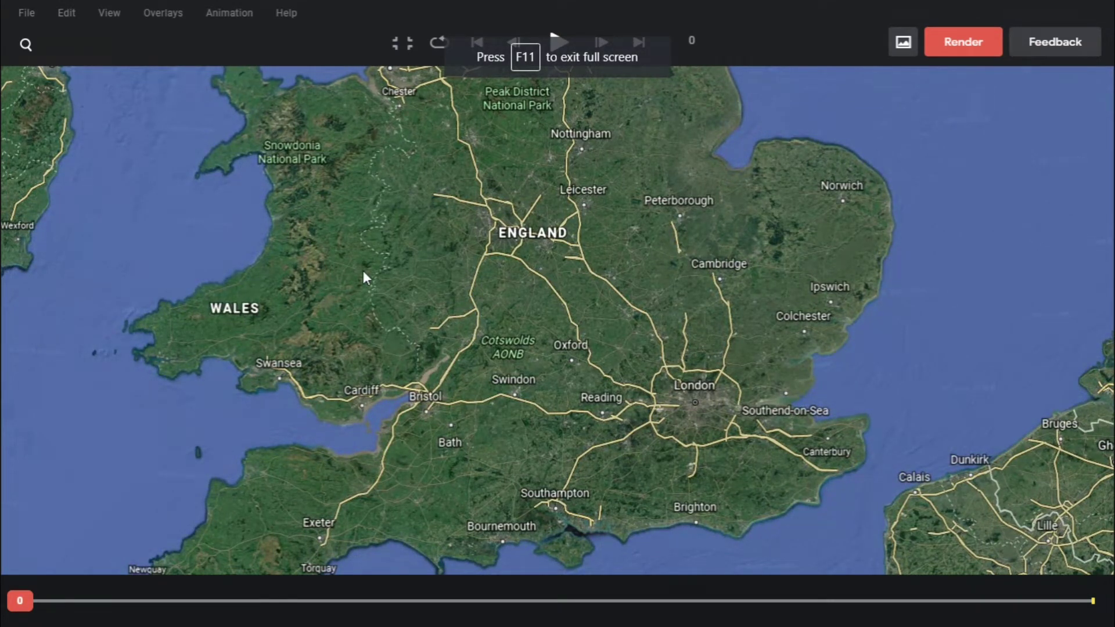
# Step: Show the available 3D cities, switch the map style to Exploration, and drag the notes over the map
pyautogui.click(96, 17)
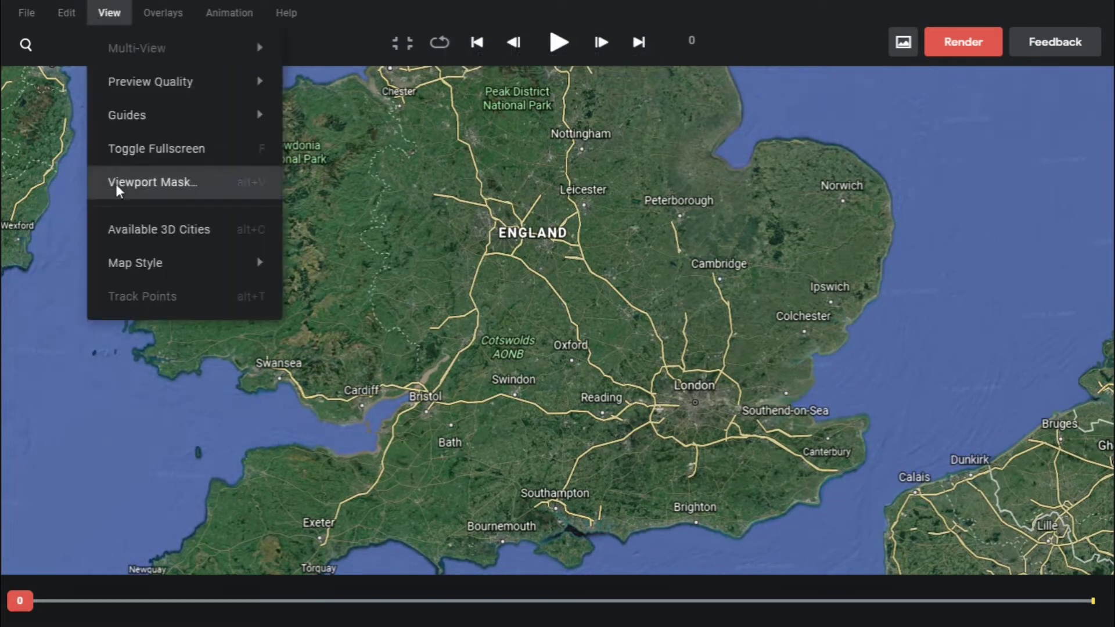
pyautogui.click(143, 231)
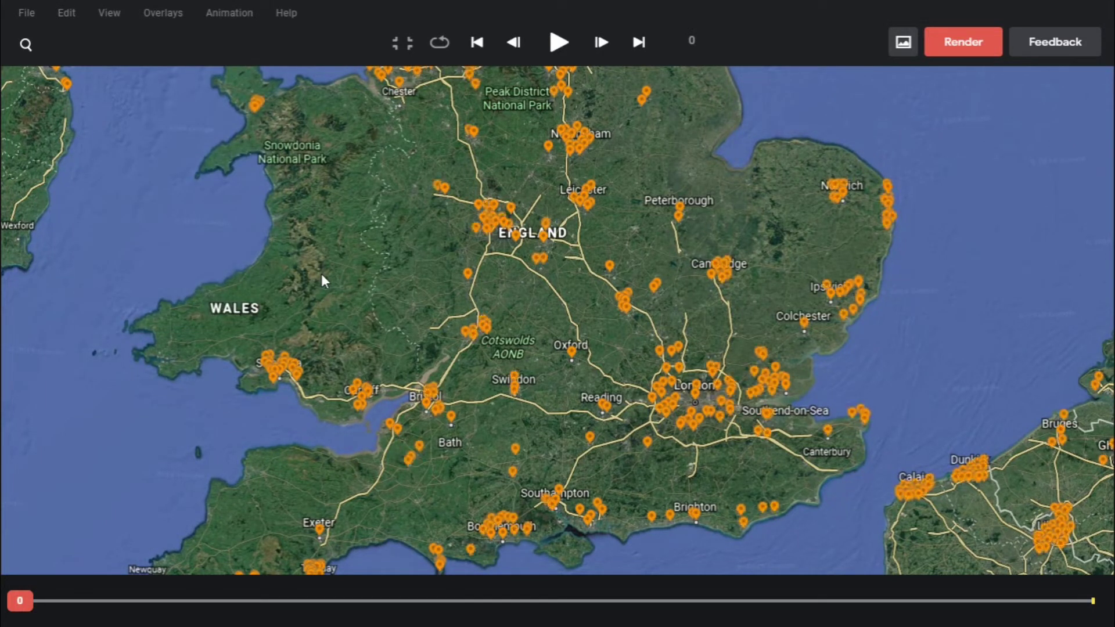
pyautogui.rightClick(367, 224)
pyautogui.moveTo(540, 353)
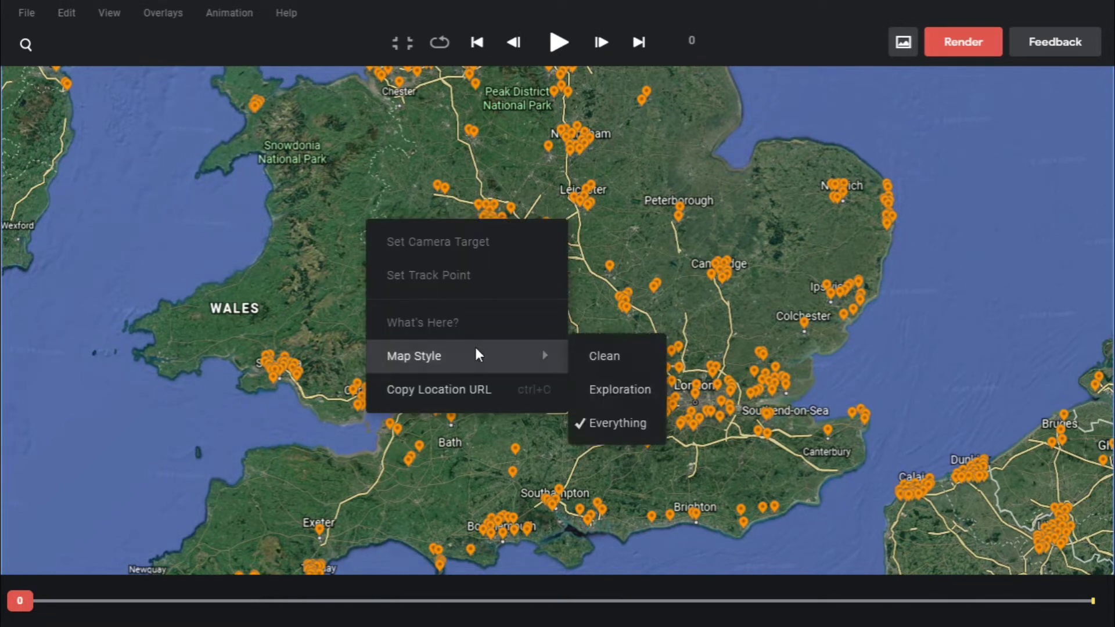
pyautogui.click(614, 389)
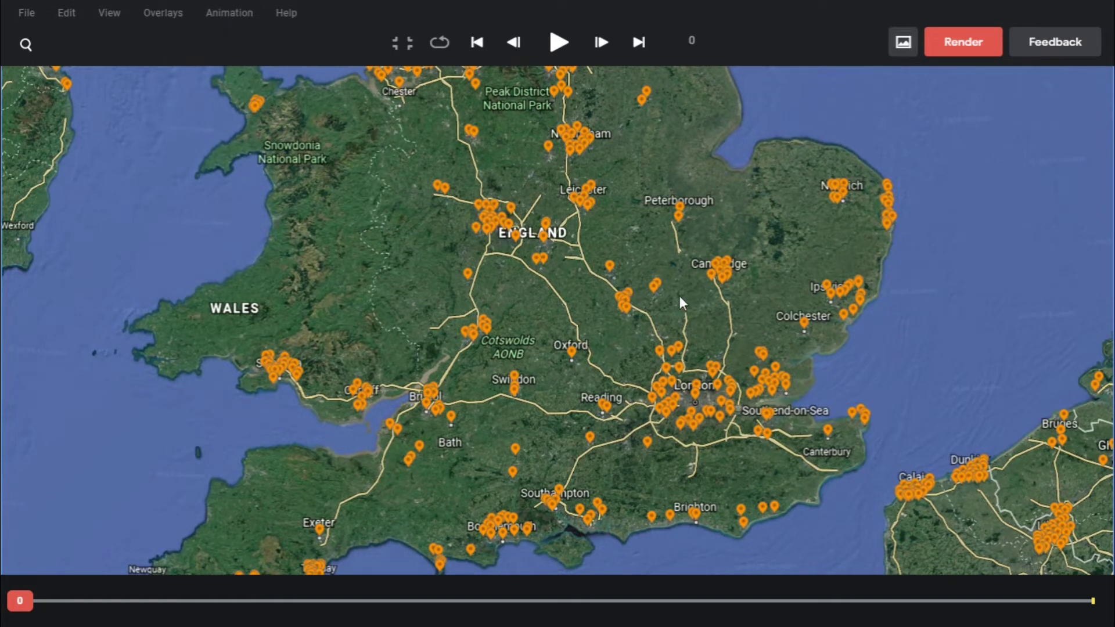
pyautogui.moveTo(1112, 119); pyautogui.dragTo(283, 18)
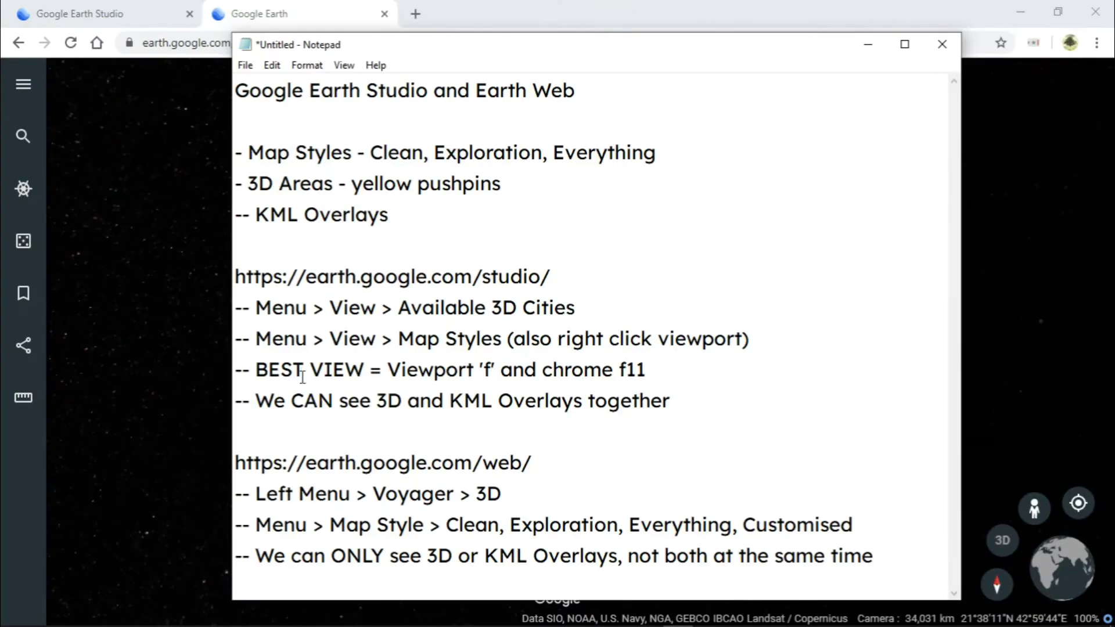
# Step: Highlight the Earth Web section and the word Customised, then drag the notes off the right edge
pyautogui.moveTo(235, 463); pyautogui.dragTo(897, 555)
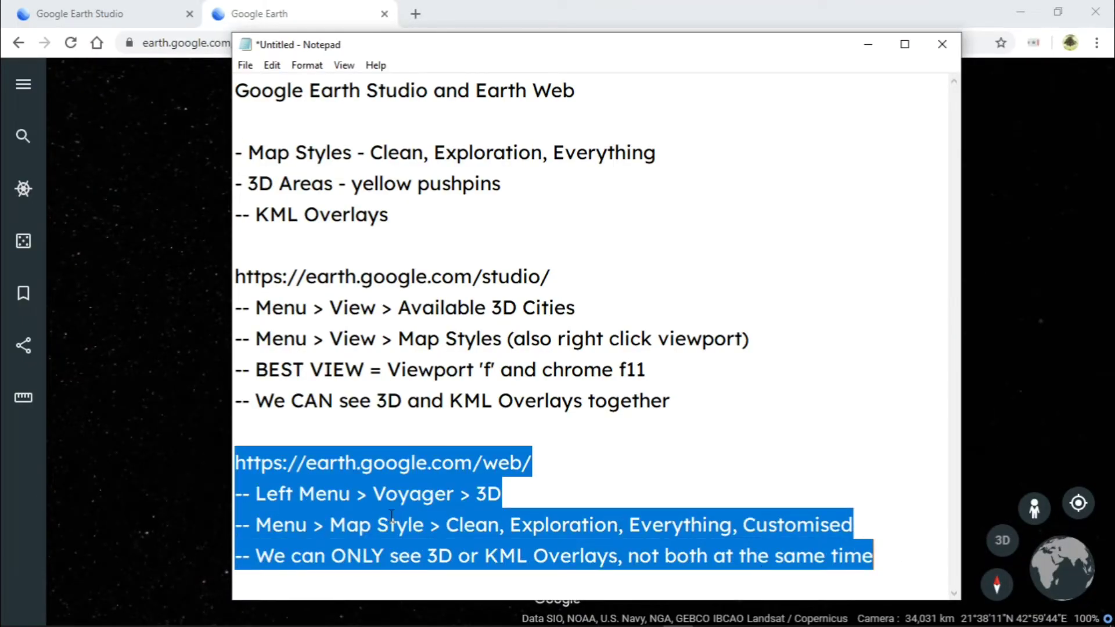
pyautogui.click(430, 523)
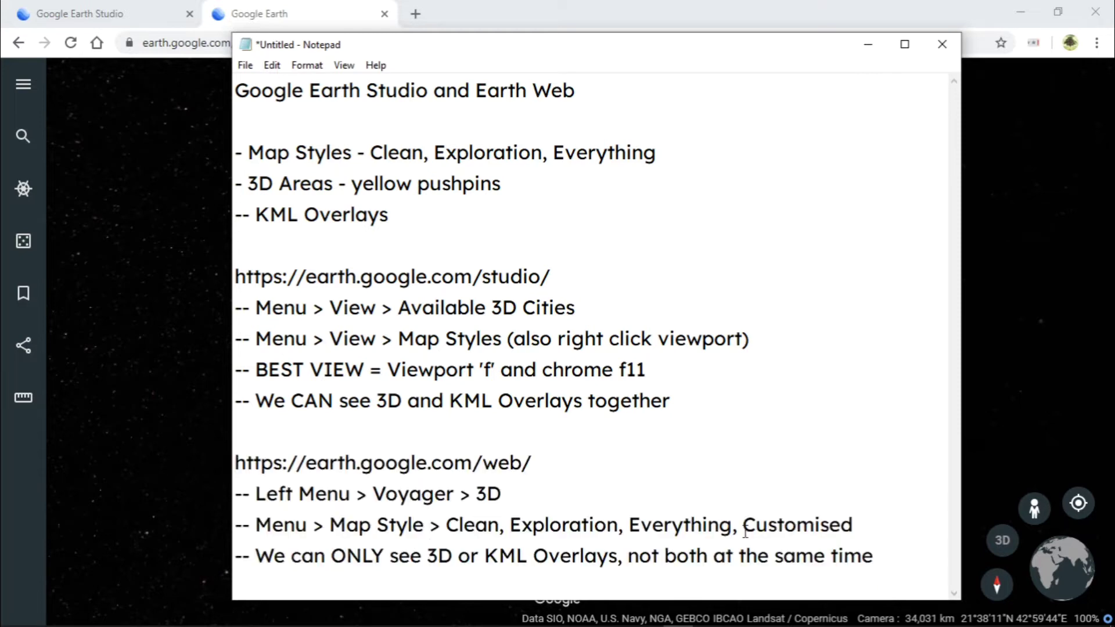
pyautogui.moveTo(743, 529); pyautogui.dragTo(853, 525)
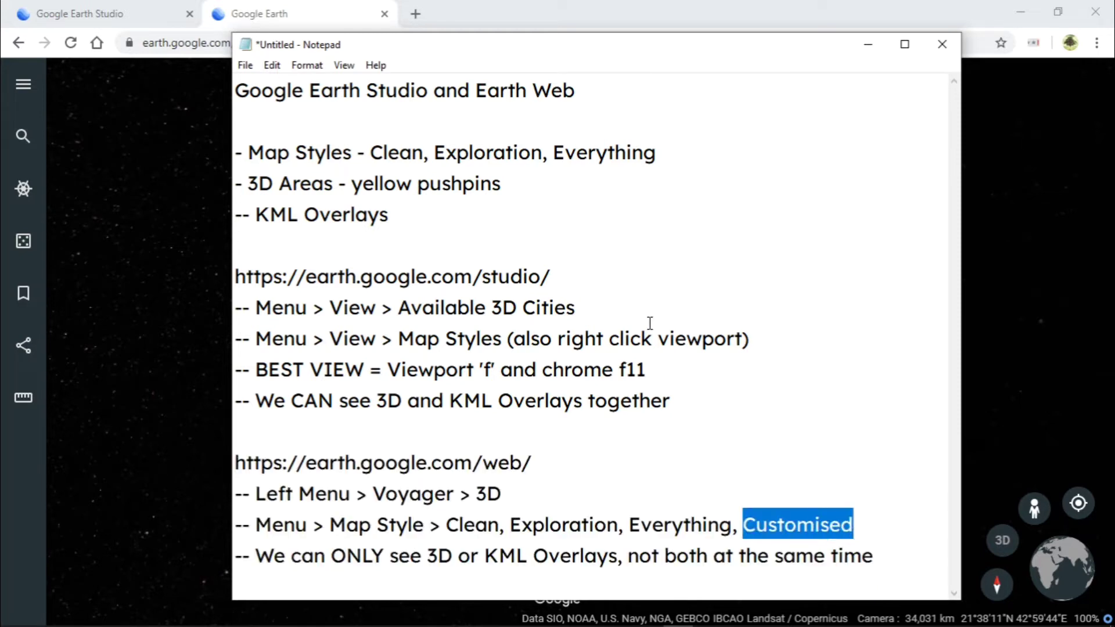
pyautogui.moveTo(411, 47); pyautogui.dragTo(1114, 47)
# Step: Zoom in and try the Clean map style from the side menu
pyautogui.scroll(3, 541, 325)
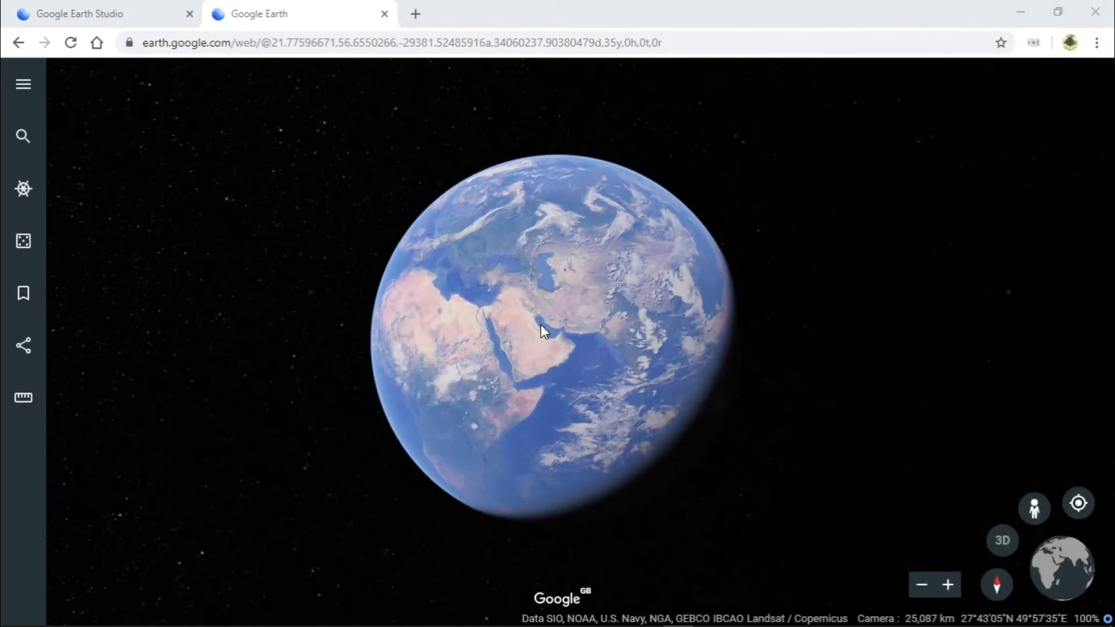
pyautogui.scroll(3, 541, 323)
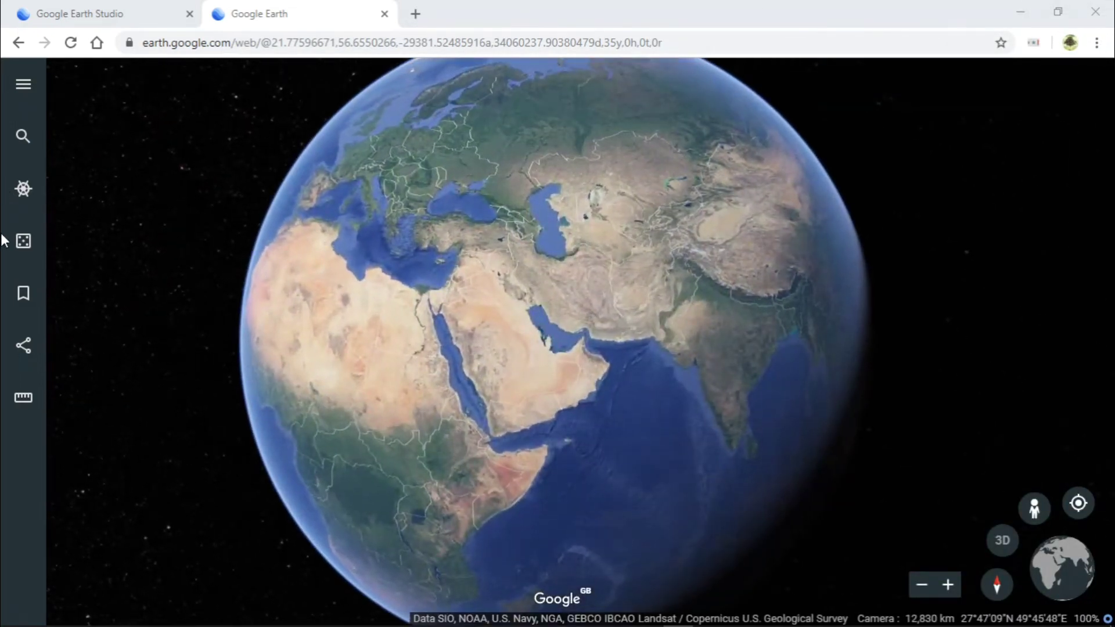
pyautogui.click(23, 88)
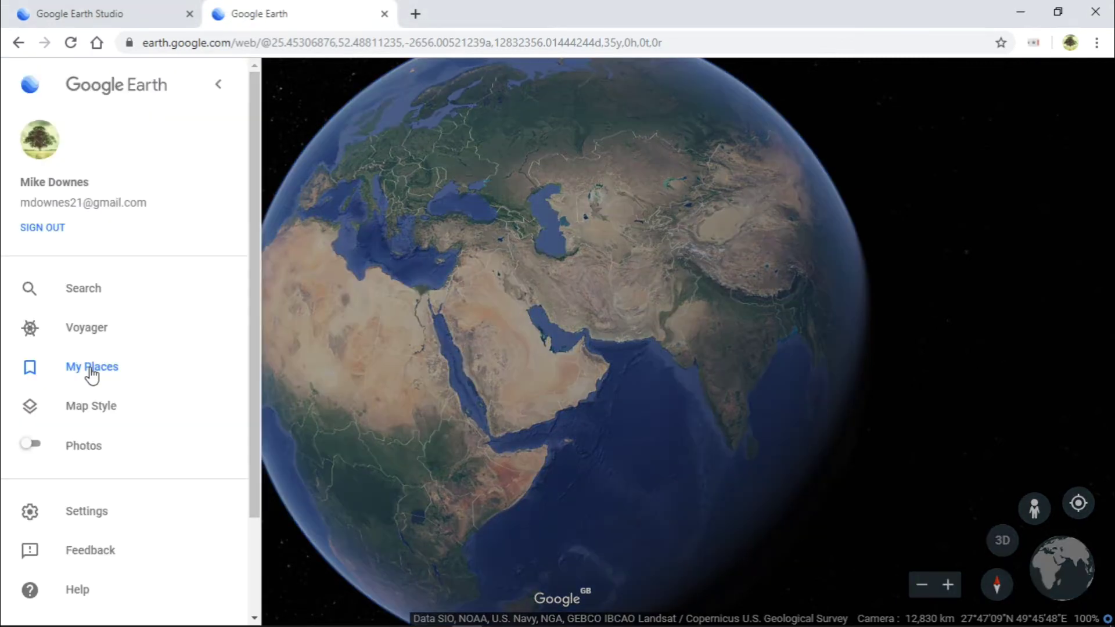
pyautogui.click(91, 406)
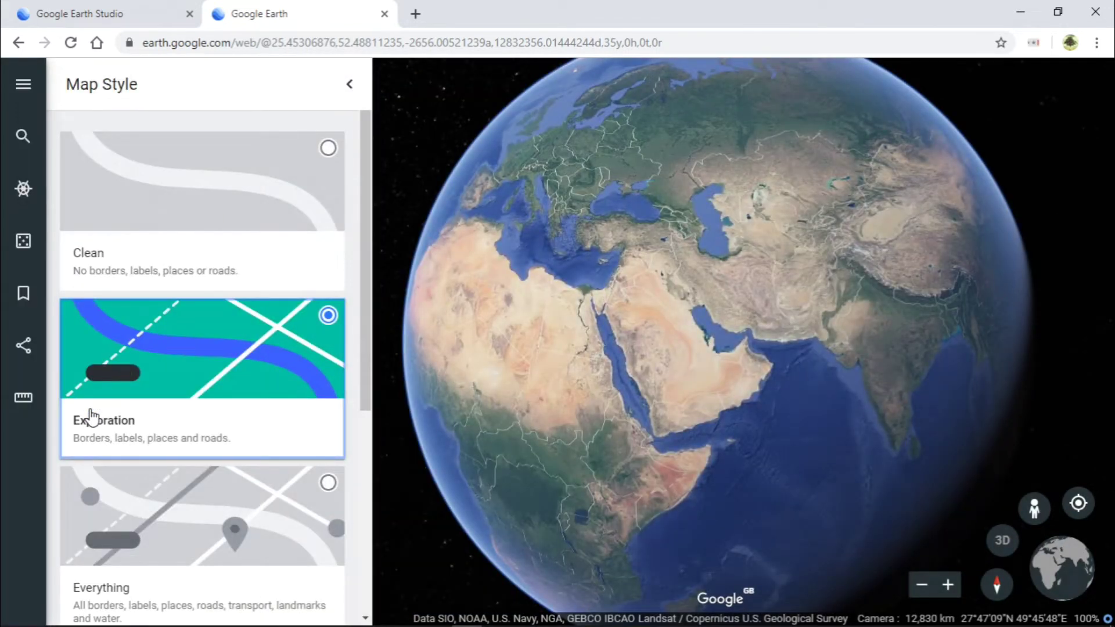
pyautogui.click(156, 180)
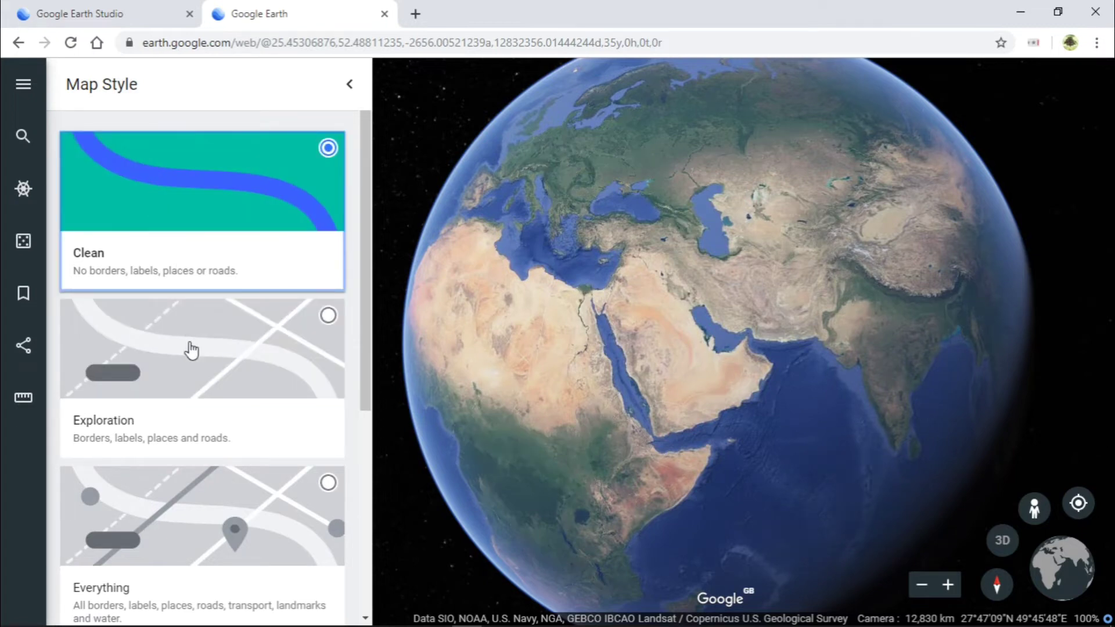
# Step: Switch to the Everything map style and zoom the globe onto the UK and France
pyautogui.scroll(-4, 192, 350)
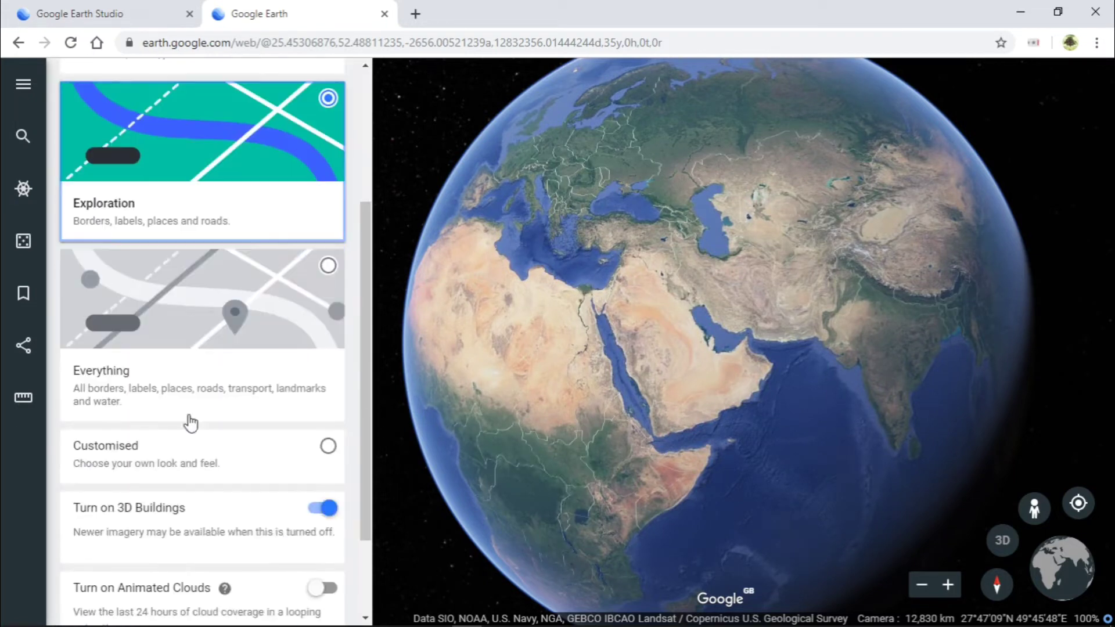
pyautogui.click(199, 326)
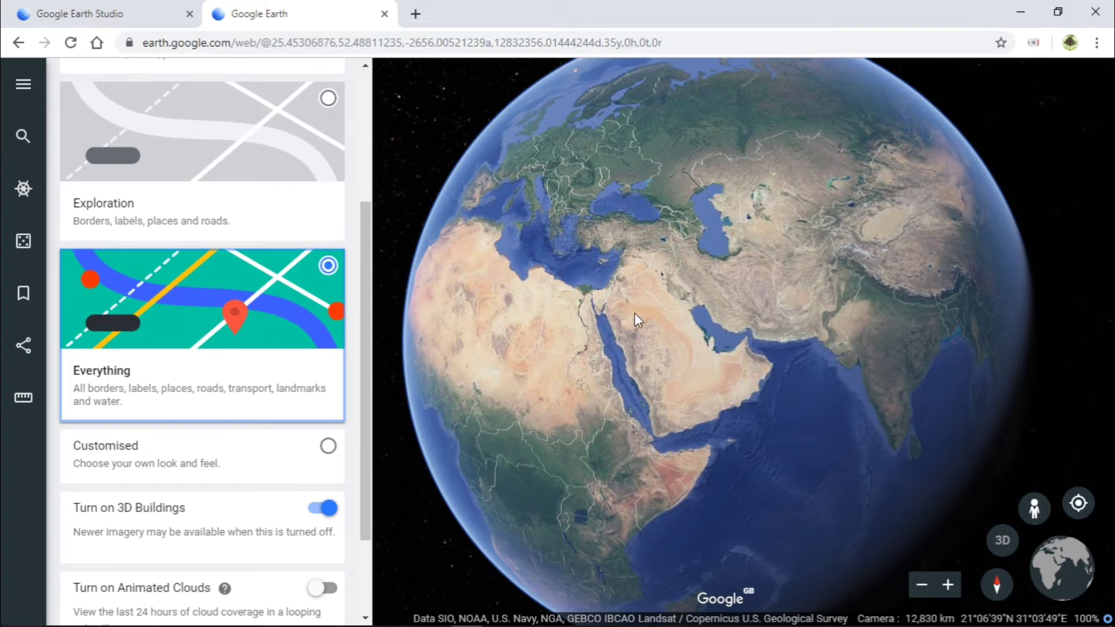
pyautogui.scroll(3, 640, 281)
pyautogui.moveTo(538, 195); pyautogui.dragTo(794, 474)
pyautogui.scroll(3, 593, 280)
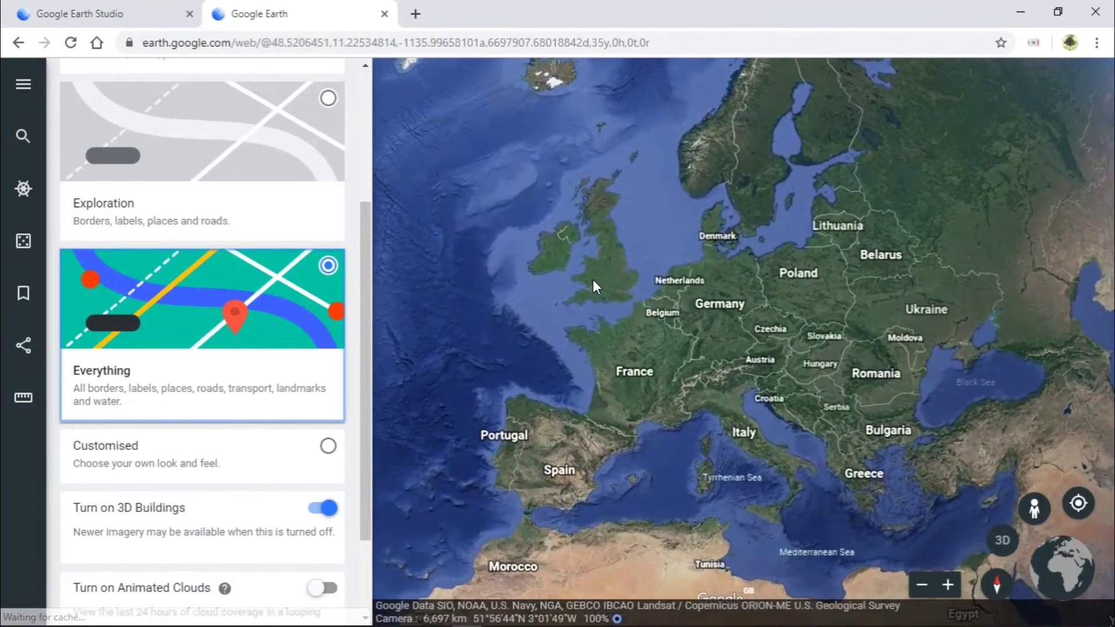
pyautogui.scroll(3, 593, 280)
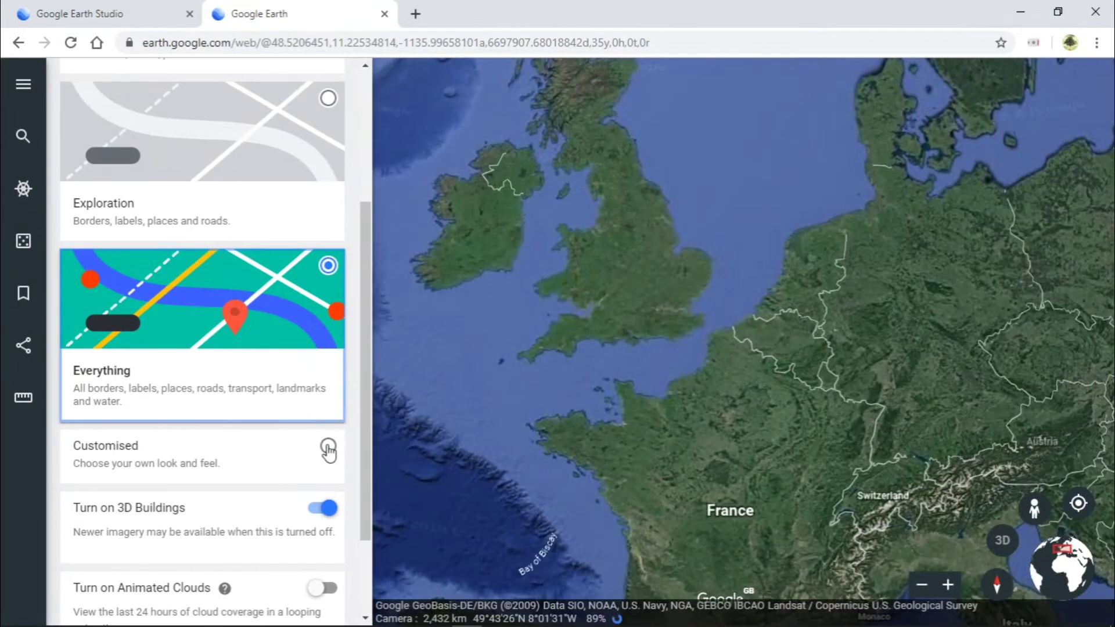
# Step: Select the Customised map style, expand Borders and labels, and toggle clouds off and on
pyautogui.click(328, 445)
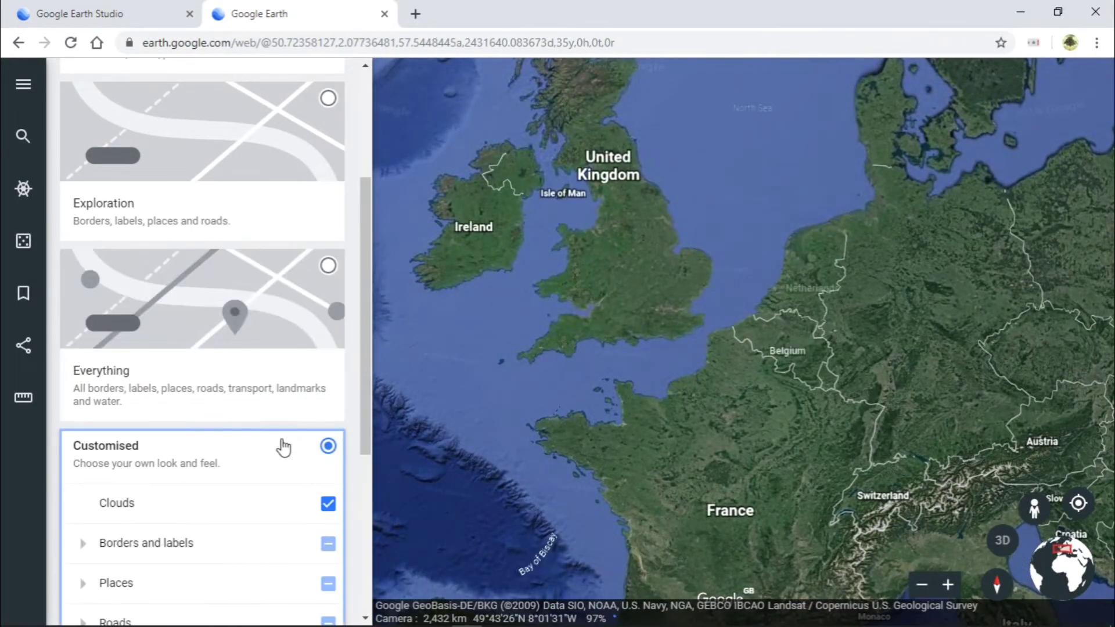
pyautogui.scroll(-5, 283, 447)
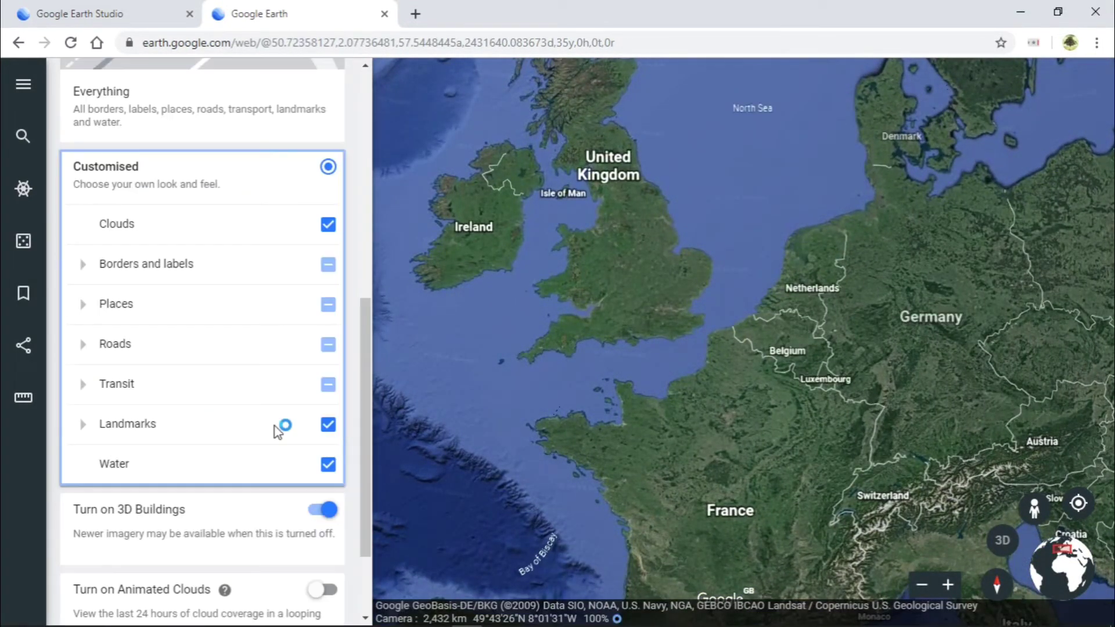
pyautogui.click(83, 266)
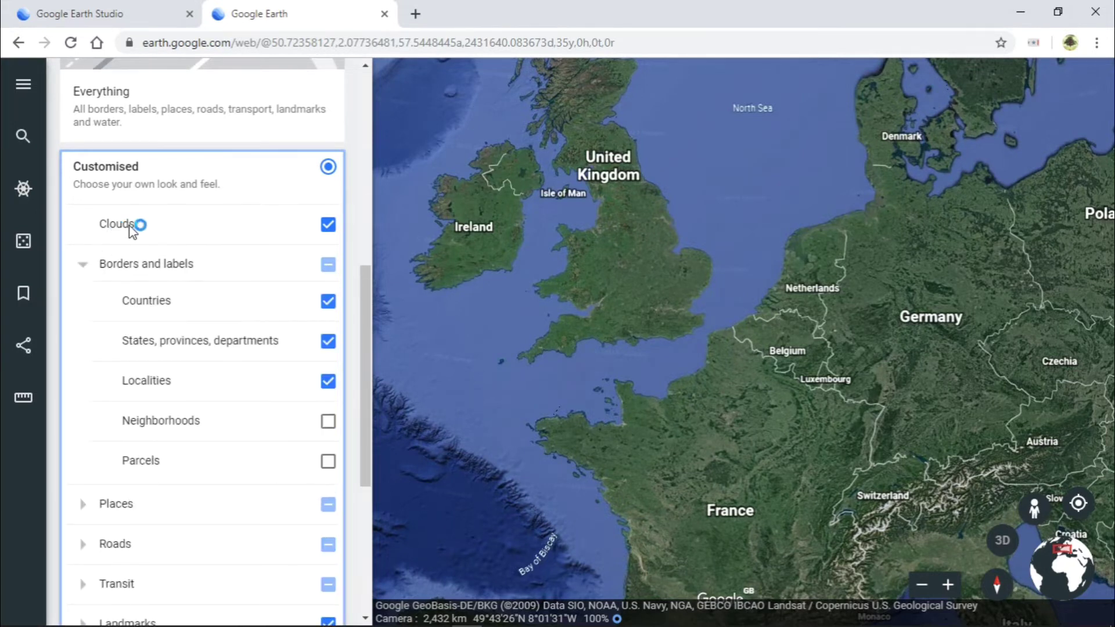
pyautogui.click(328, 225)
pyautogui.click(328, 224)
# Step: Pan north to Europe, toggle clouds again, and turn country borders off and back on
pyautogui.scroll(-2, 549, 292)
pyautogui.scroll(-5, 548, 292)
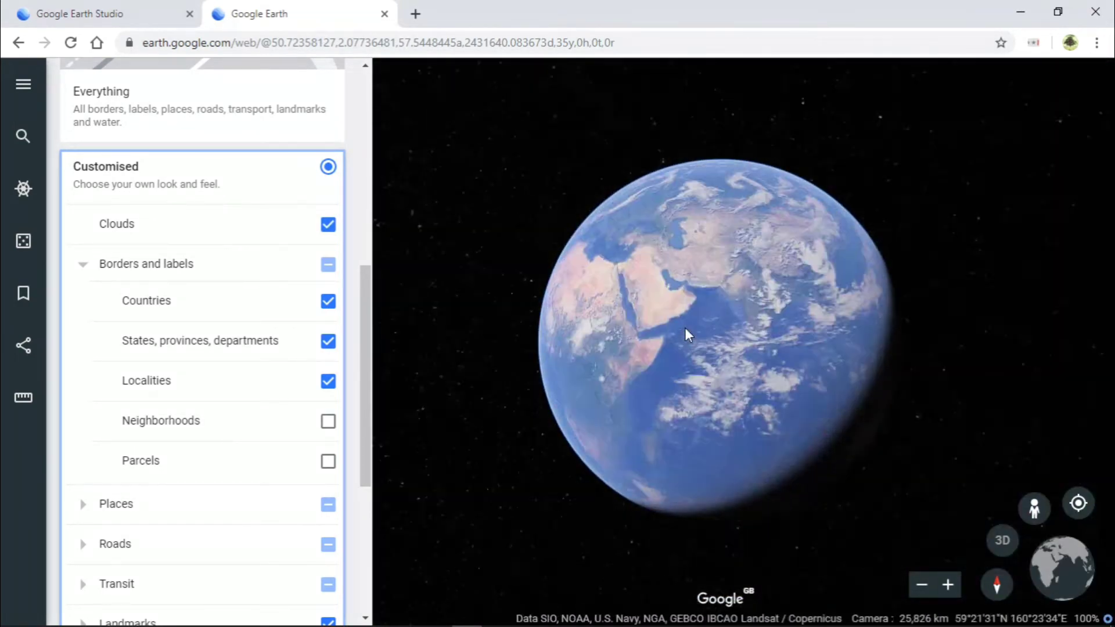
pyautogui.scroll(5, 685, 327)
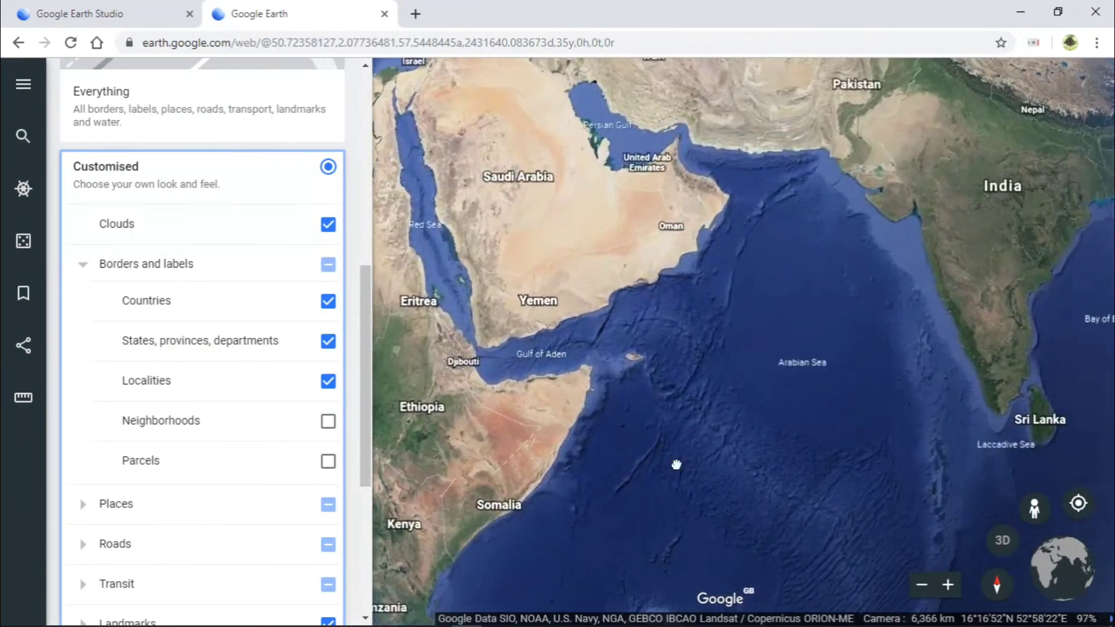
pyautogui.moveTo(676, 465); pyautogui.dragTo(720, 428)
pyautogui.scroll(-3, 584, 292)
pyautogui.click(329, 226)
pyautogui.click(329, 228)
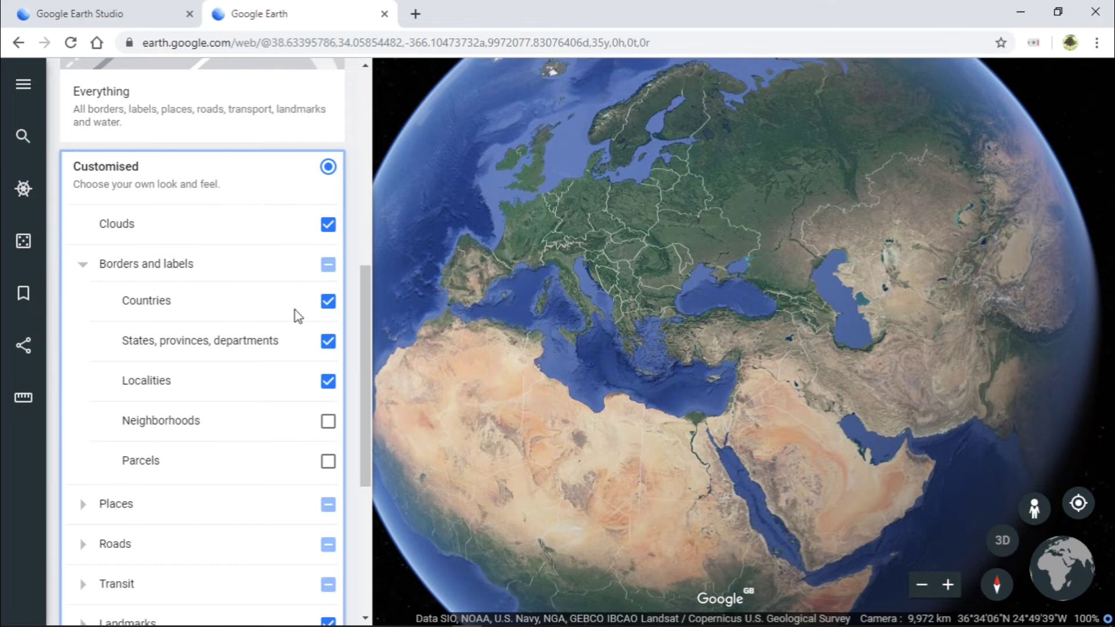
pyautogui.scroll(3, 543, 181)
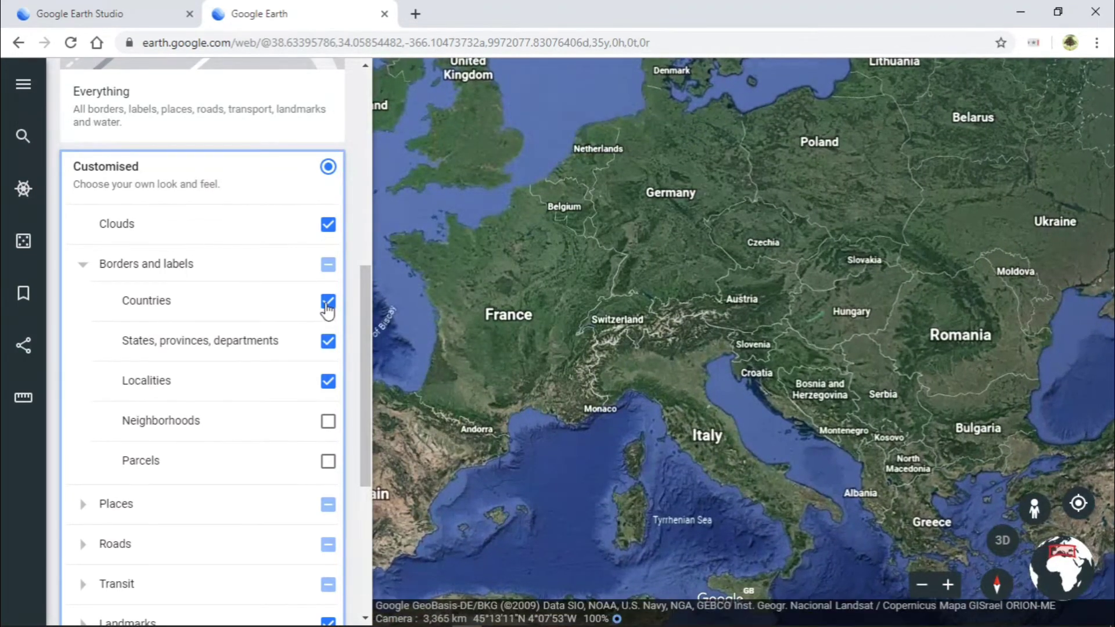
pyautogui.click(327, 308)
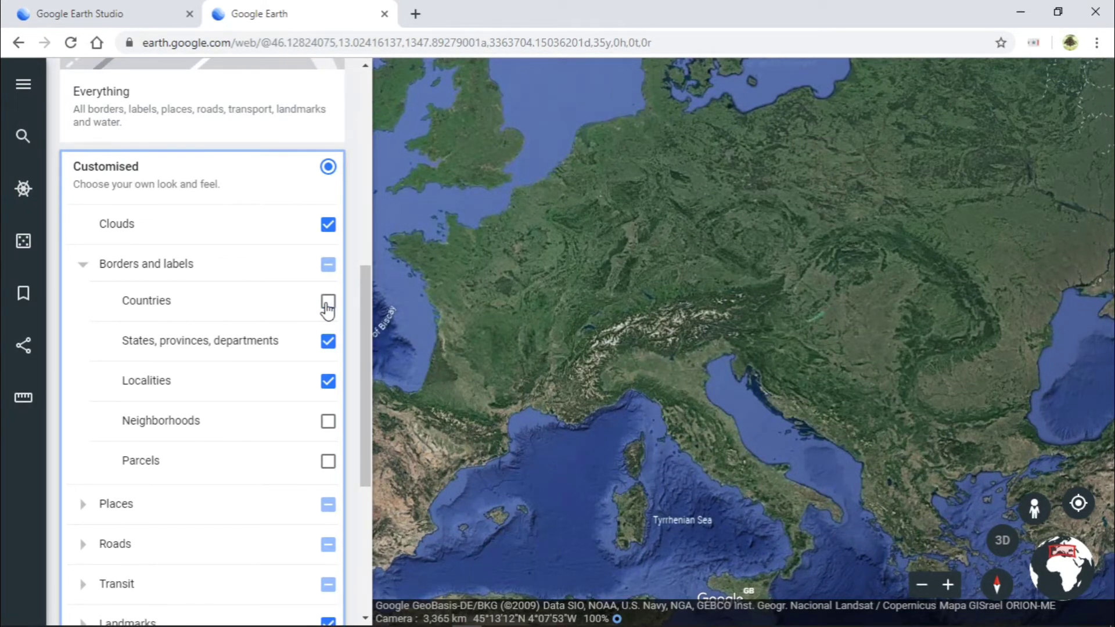
pyautogui.click(326, 302)
# Step: Expand the Places and Roads layer groups in the map style panel
pyautogui.scroll(-2, 287, 344)
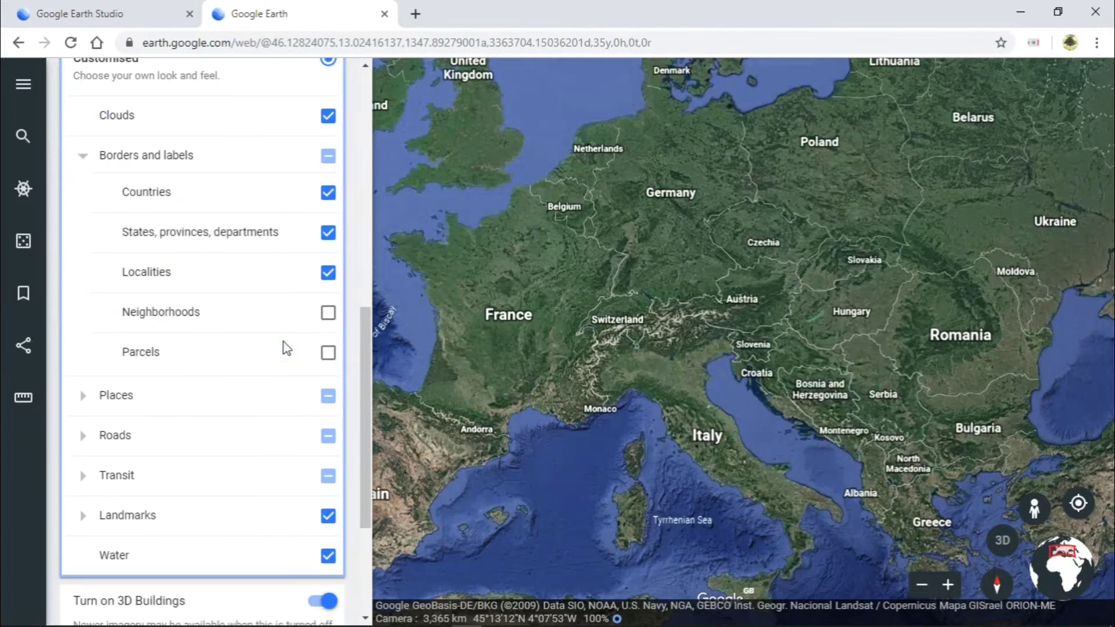
pyautogui.click(85, 397)
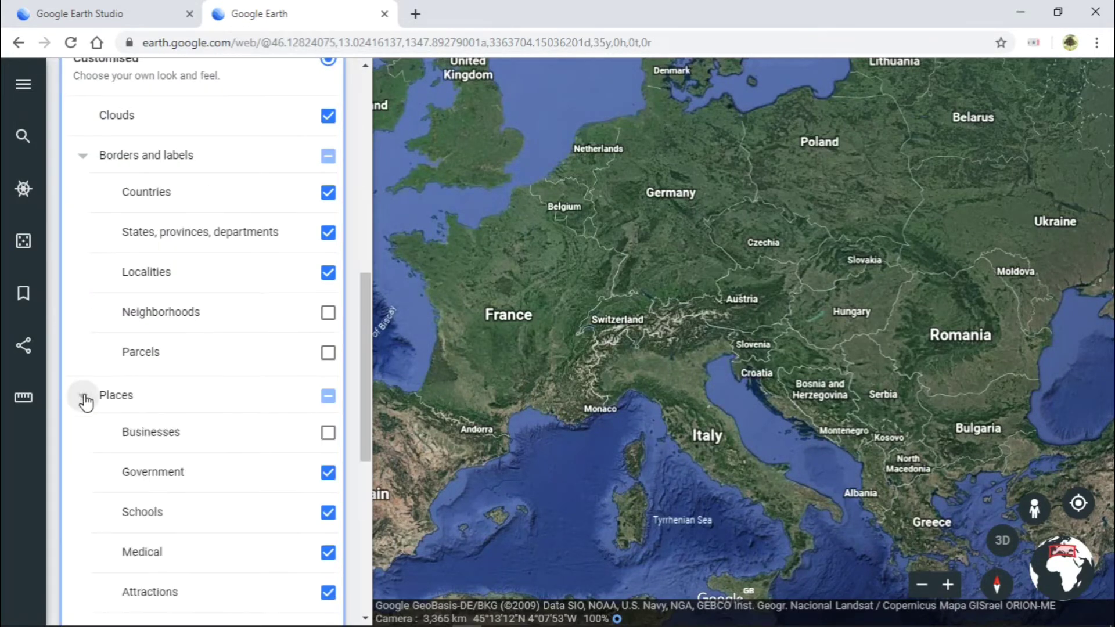
pyautogui.scroll(-4, 244, 425)
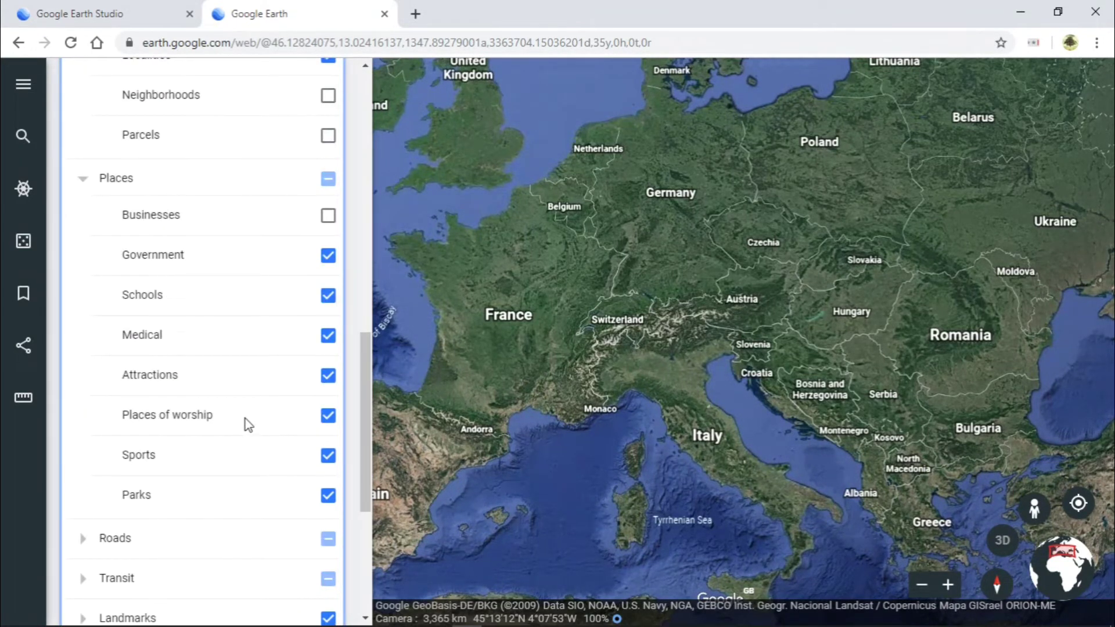
pyautogui.scroll(-2, 127, 428)
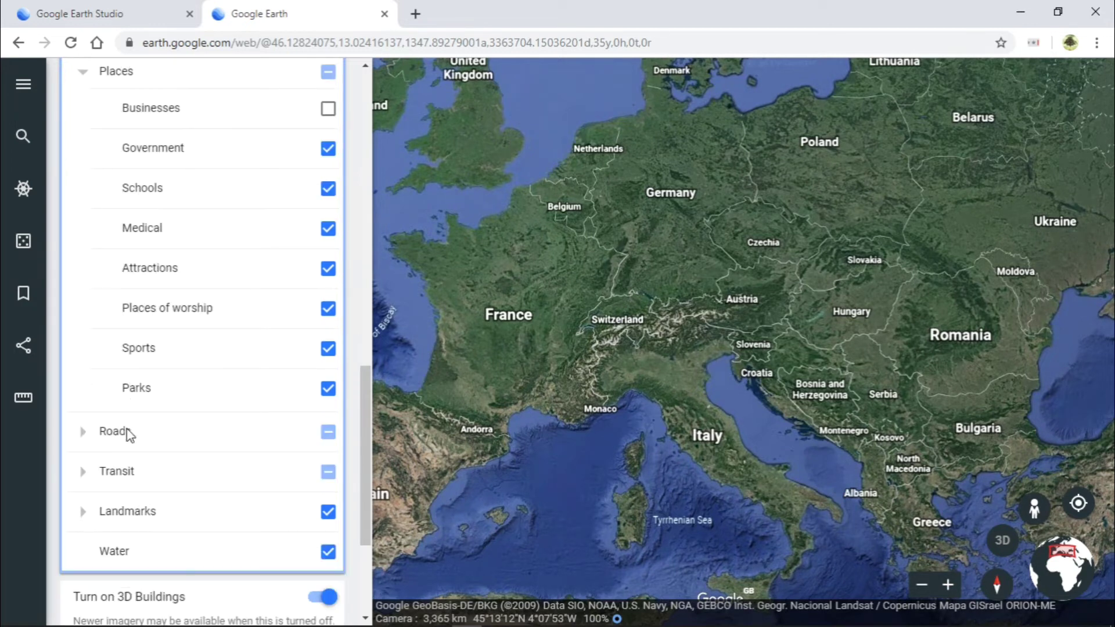
pyautogui.click(84, 429)
pyautogui.scroll(-6, 218, 386)
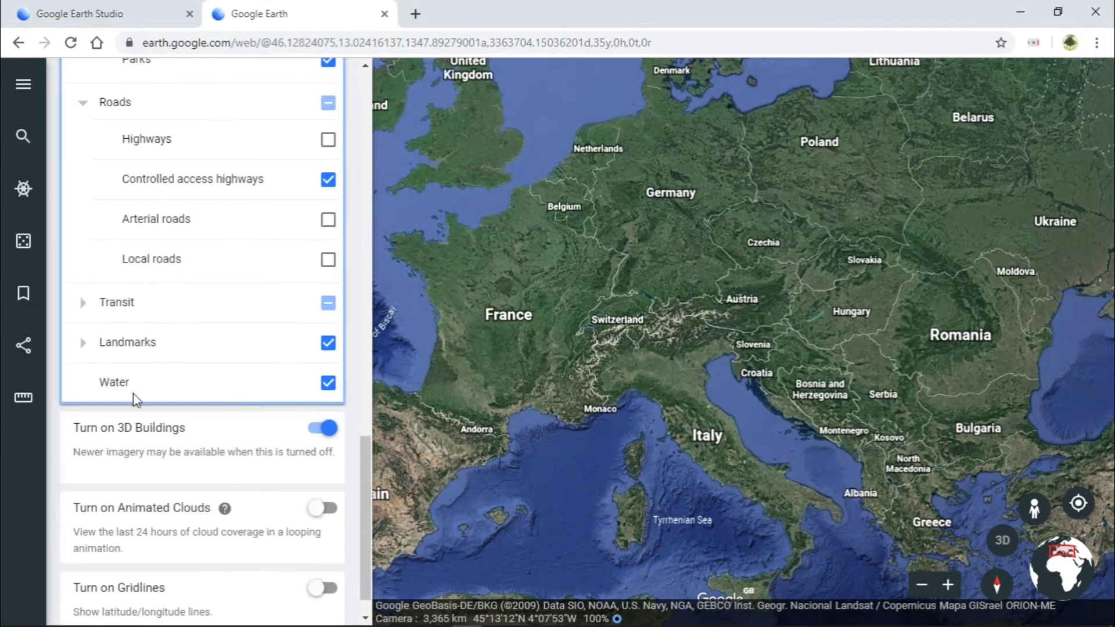
# Step: Expand Landmarks and Transit, then pan to bring Ireland and Spain into view
pyautogui.click(85, 345)
pyautogui.click(85, 305)
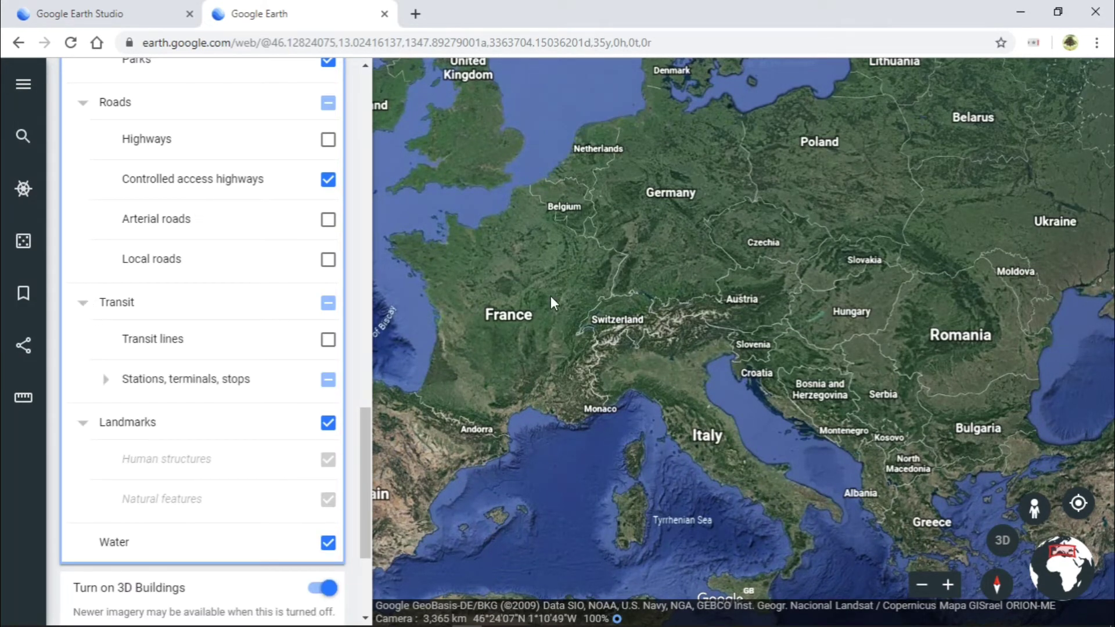
pyautogui.moveTo(550, 295); pyautogui.dragTo(595, 302)
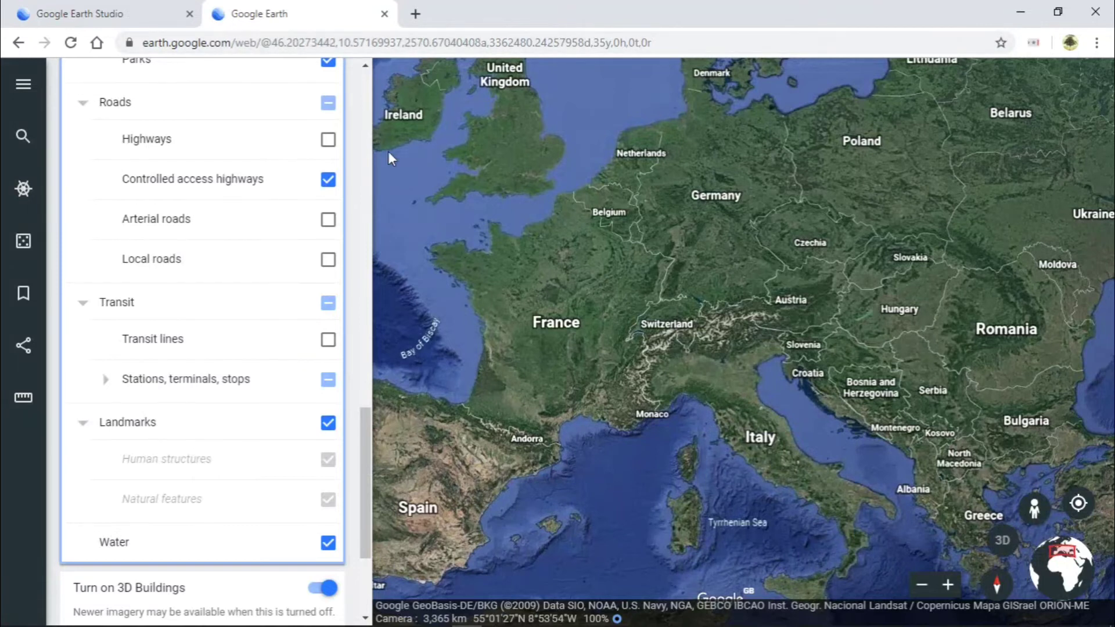
pyautogui.scroll(-3, 482, 207)
pyautogui.scroll(10, 257, 179)
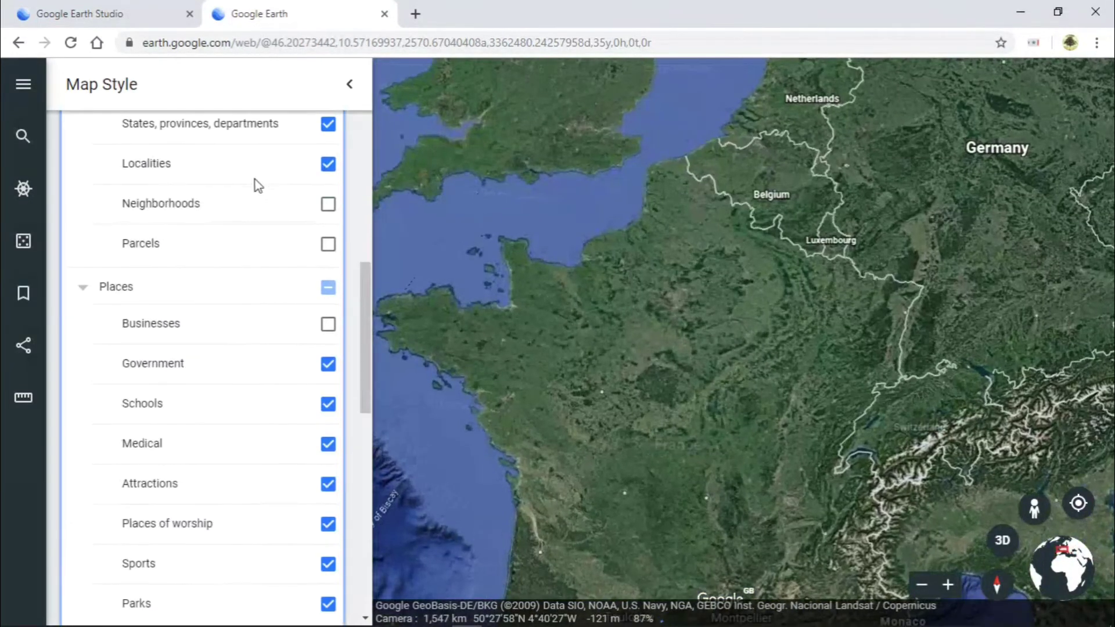
pyautogui.scroll(3, 254, 185)
pyautogui.click(350, 84)
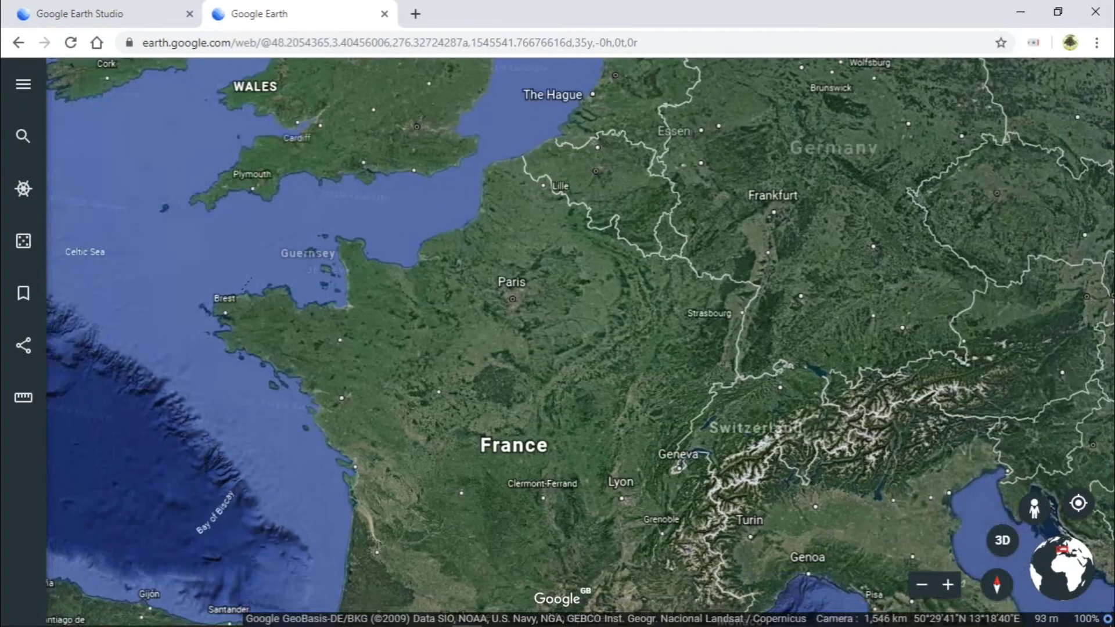
pyautogui.hotkey('alt', 'Tab')
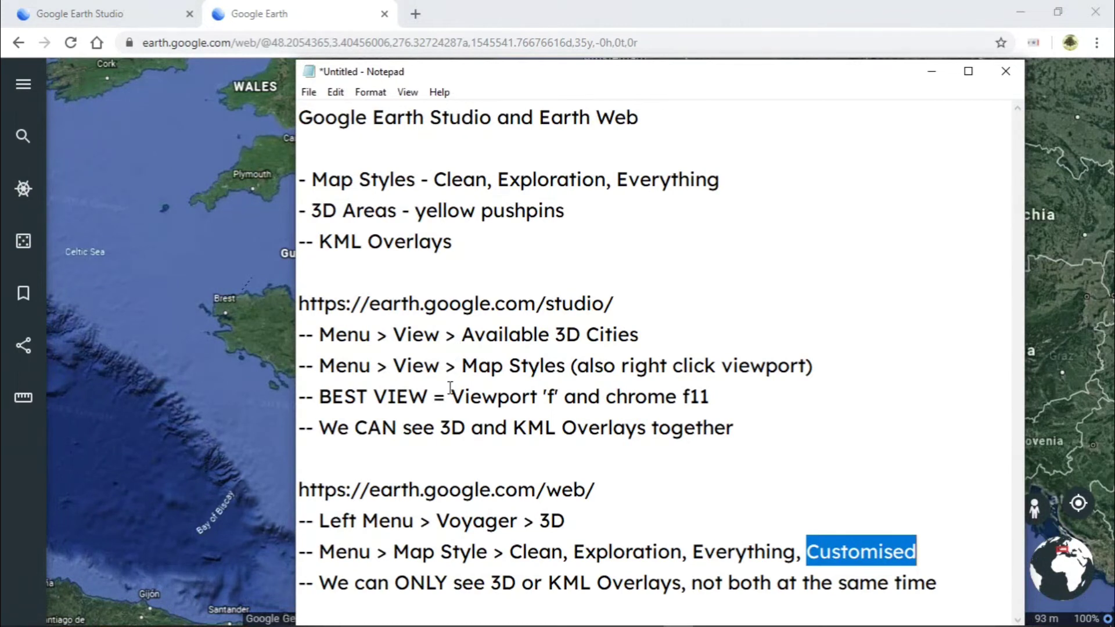
pyautogui.click(389, 582)
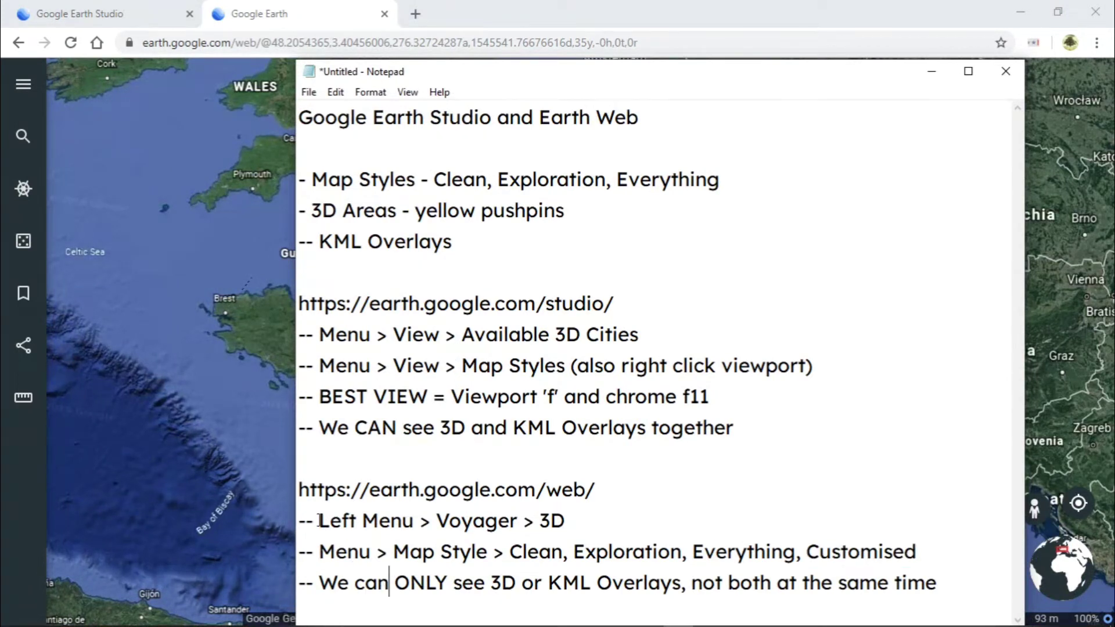
pyautogui.moveTo(318, 520); pyautogui.dragTo(575, 524)
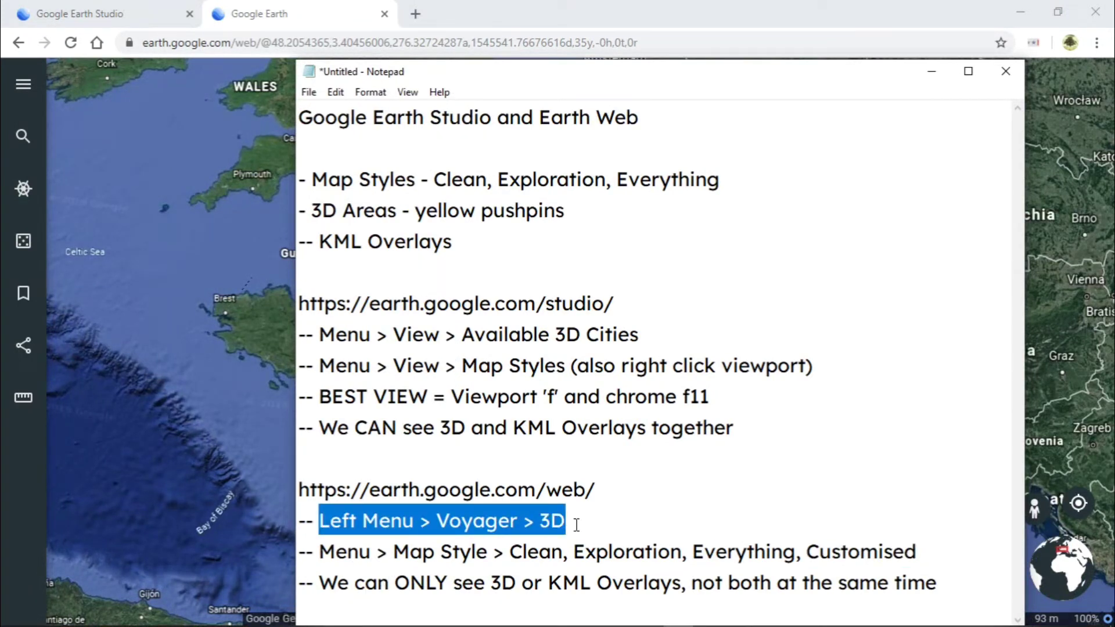
pyautogui.click(435, 590)
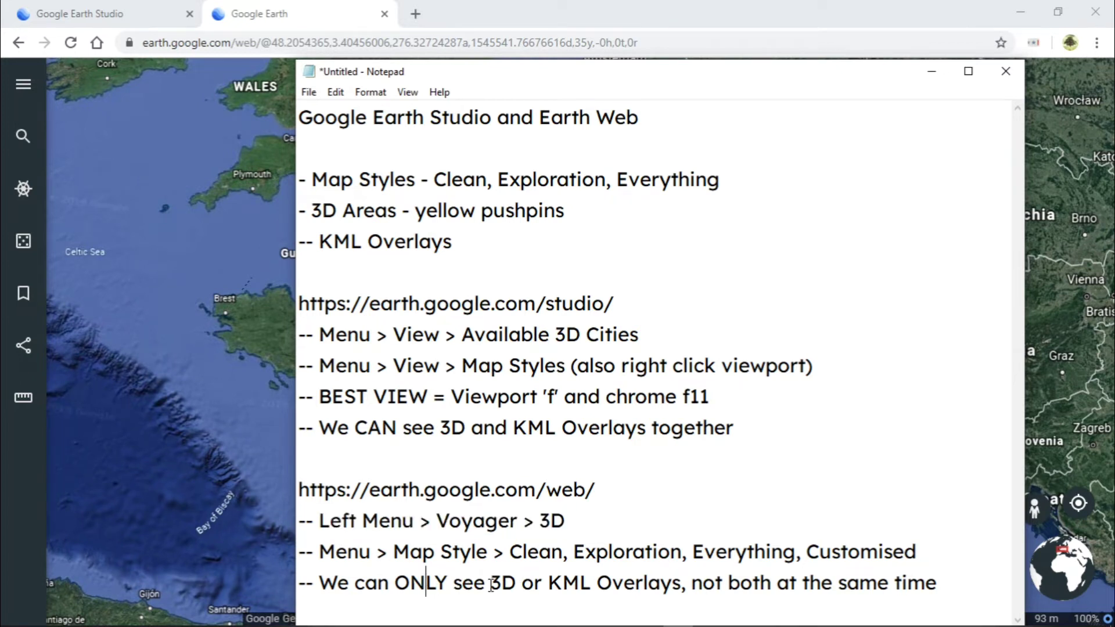
pyautogui.moveTo(491, 586); pyautogui.dragTo(515, 583)
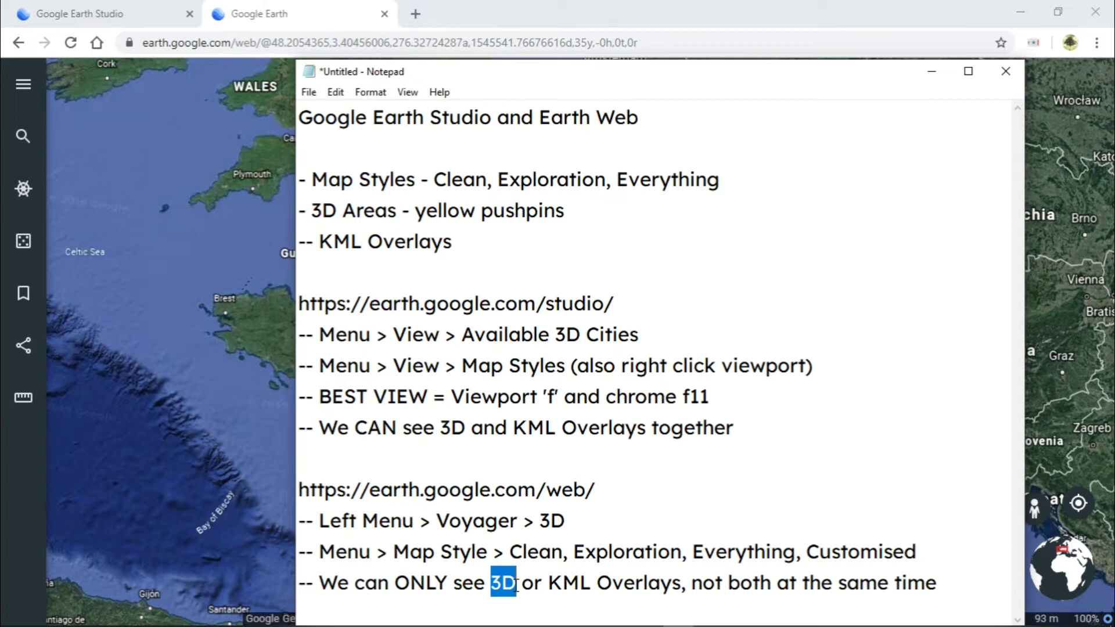
pyautogui.click(931, 73)
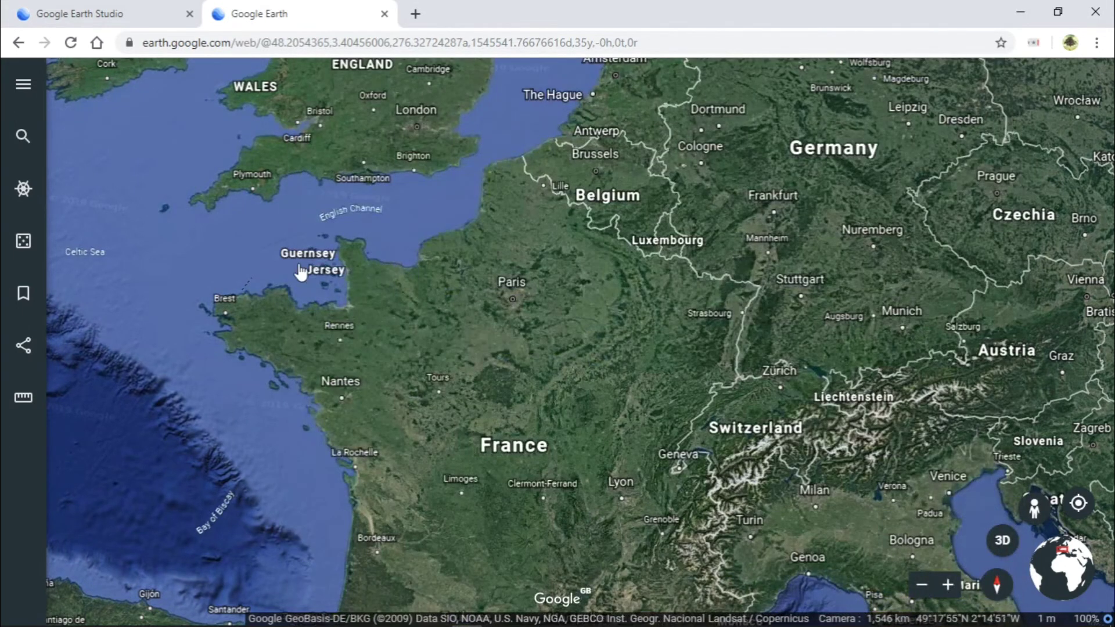
# Step: From Voyager, open the '3D Imagery in Google Earth' story card
pyautogui.click(23, 188)
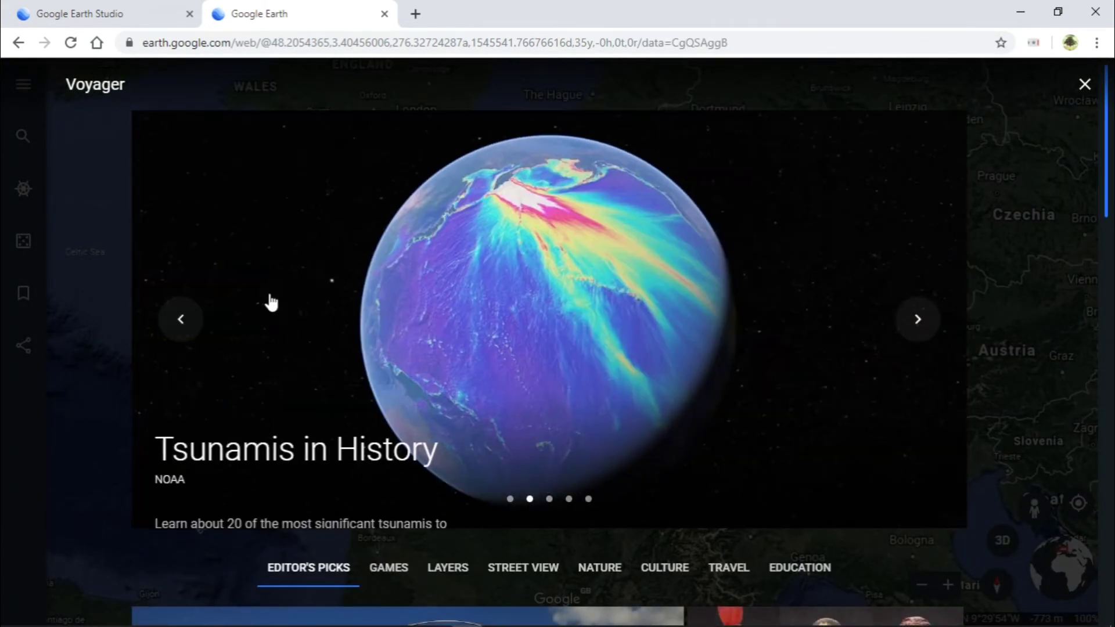
pyautogui.scroll(-5, 269, 299)
pyautogui.scroll(-5, 269, 314)
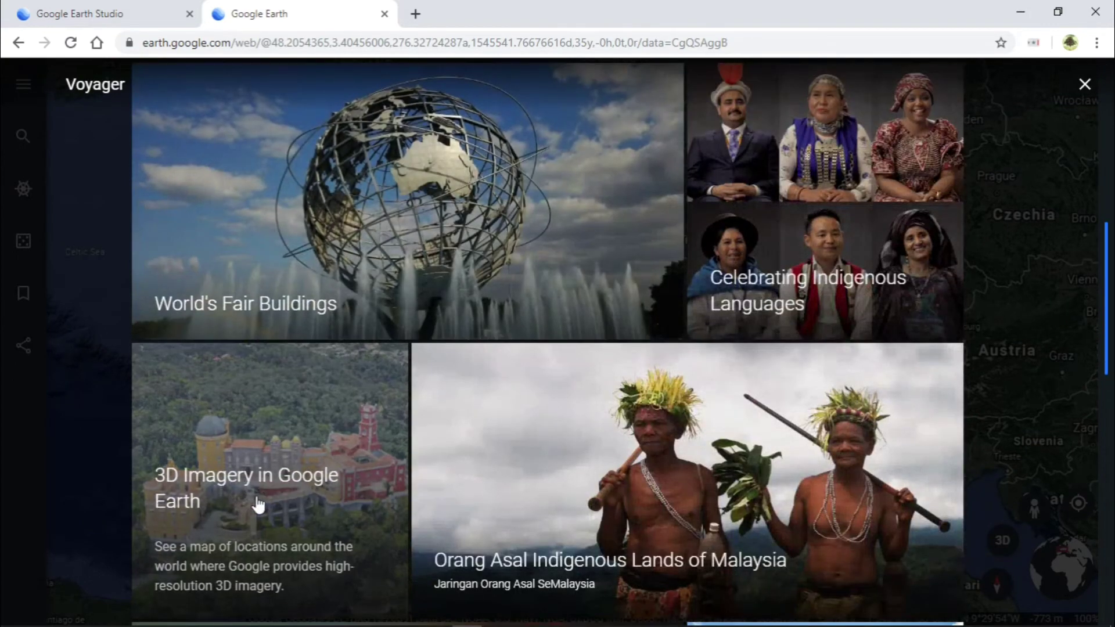
pyautogui.click(257, 498)
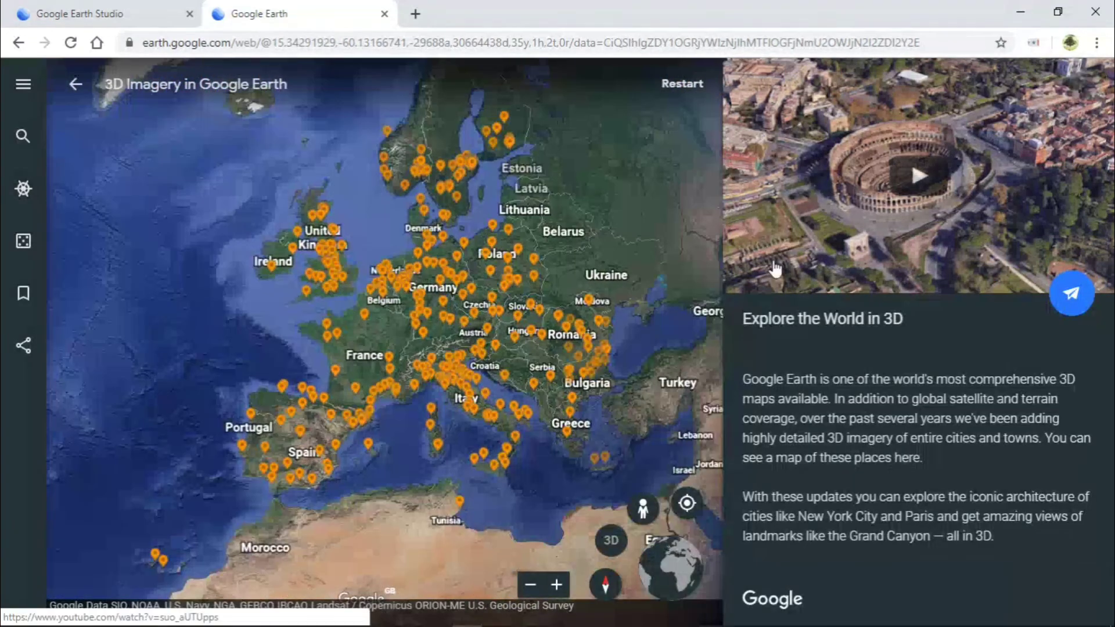
# Step: Close the story description and zoom the globe onto Europe's 3D-city pins
pyautogui.click(1086, 86)
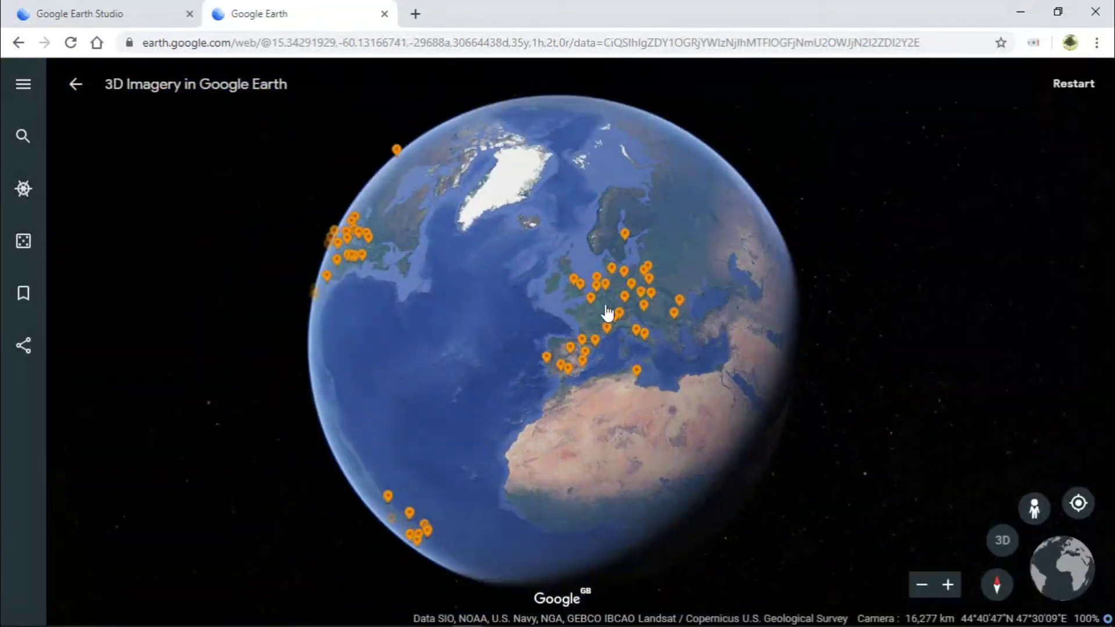
pyautogui.scroll(5, 596, 286)
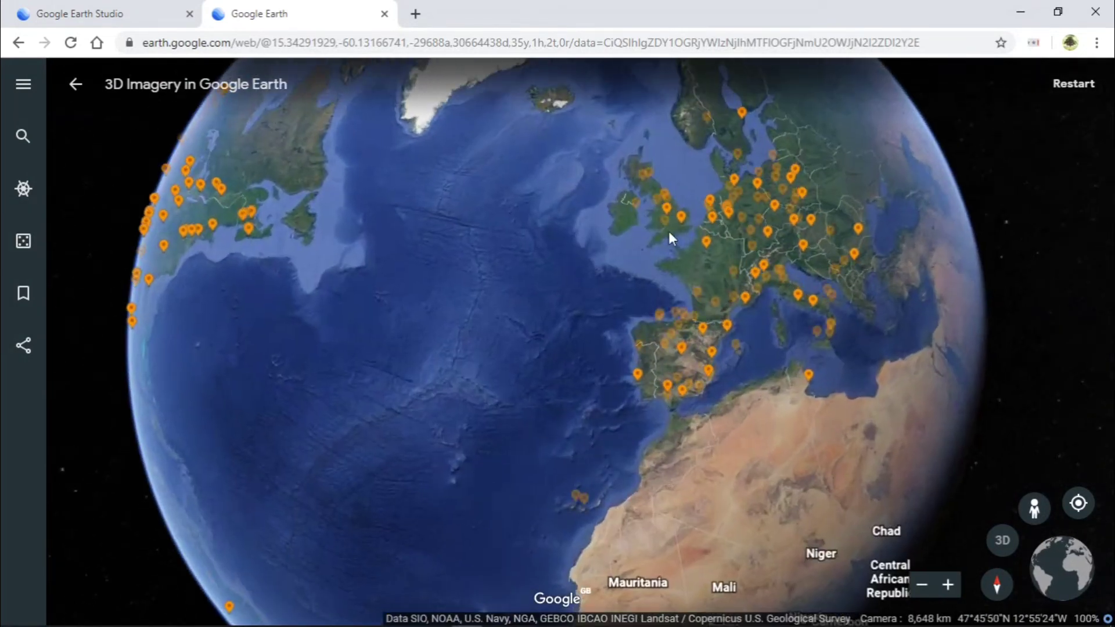
pyautogui.moveTo(669, 237); pyautogui.dragTo(505, 352)
pyautogui.scroll(3, 504, 352)
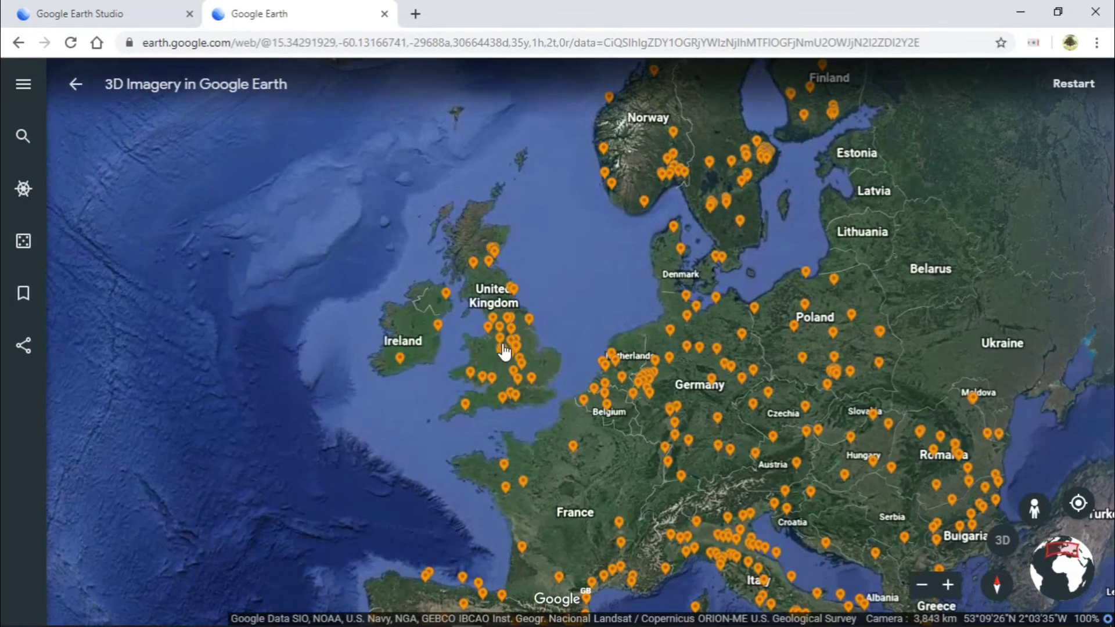
# Step: Bring the notes forward, compare pins in the Studio tab, then return to Google Earth
pyautogui.moveTo(499, 615)
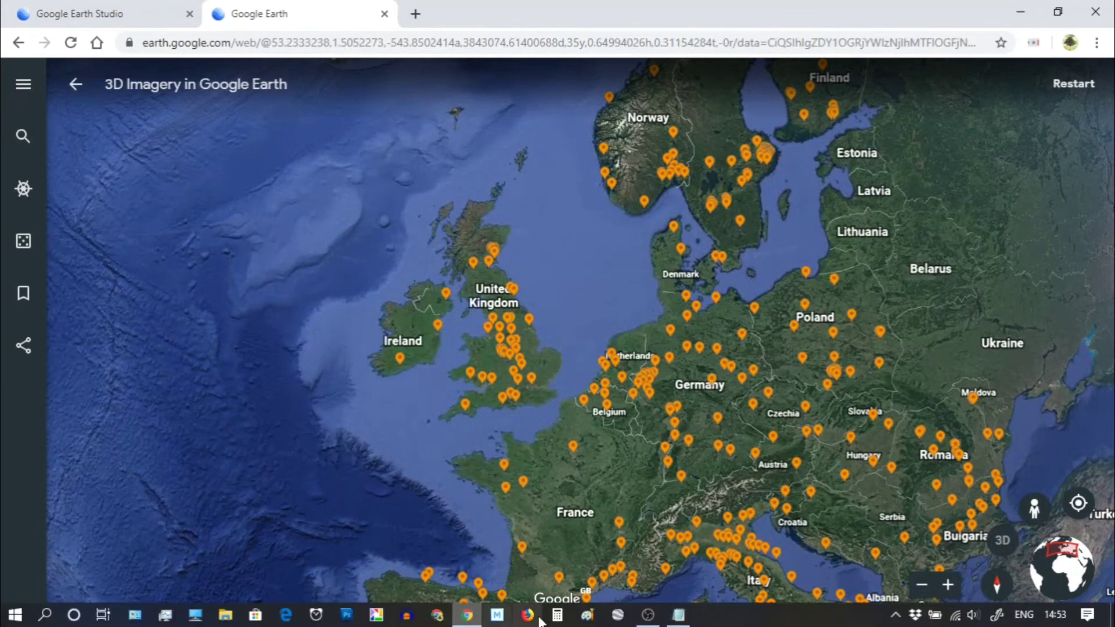
pyautogui.click(678, 615)
pyautogui.click(73, 17)
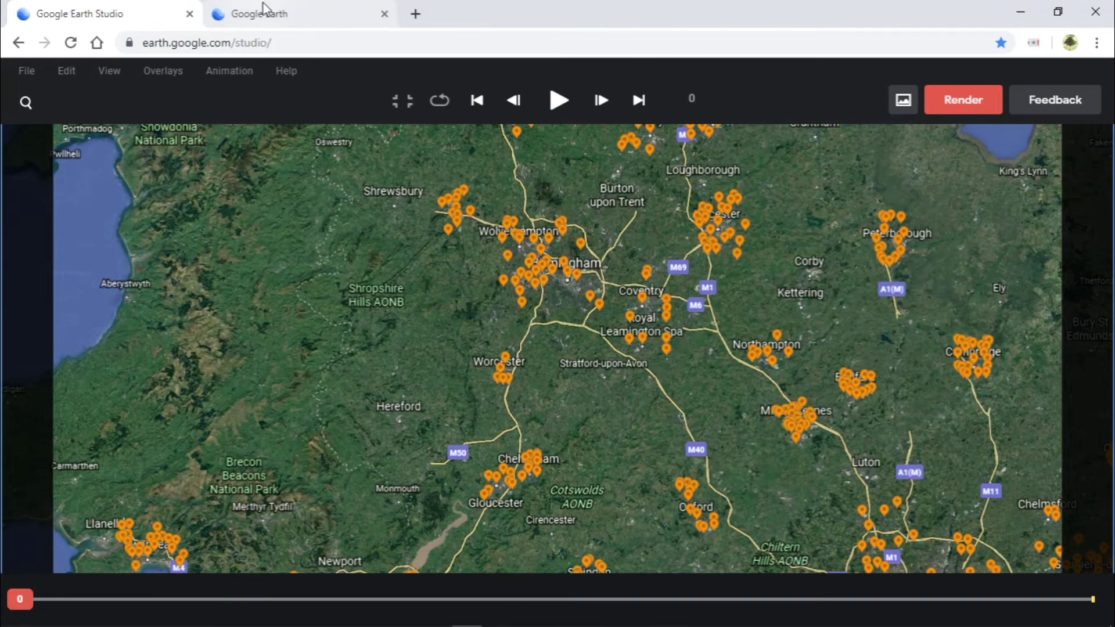
pyautogui.click(270, 19)
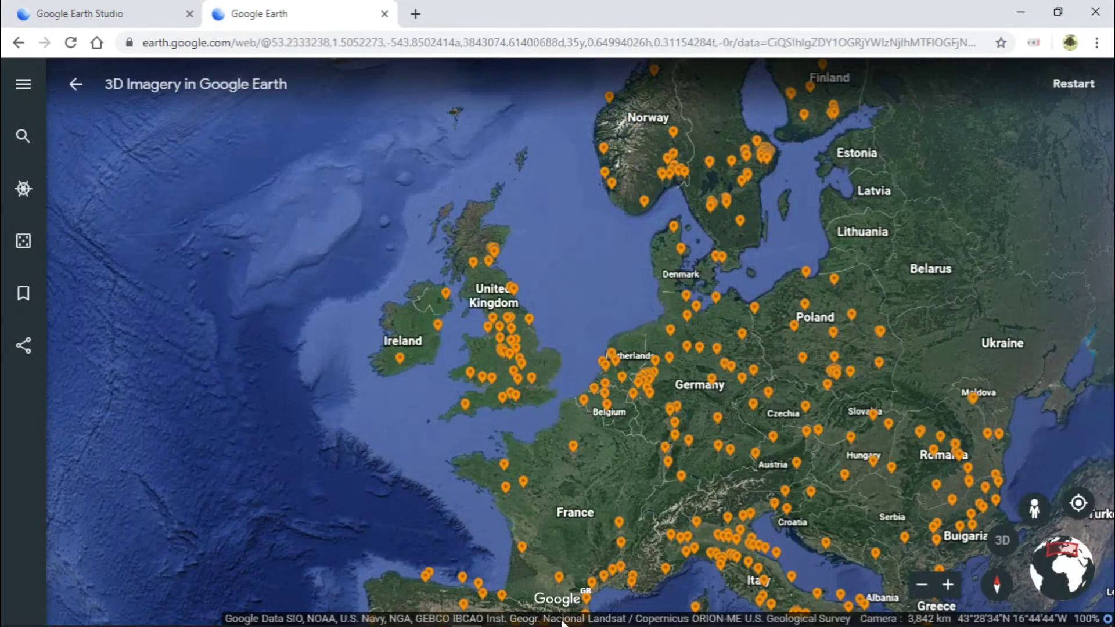
pyautogui.moveTo(673, 620)
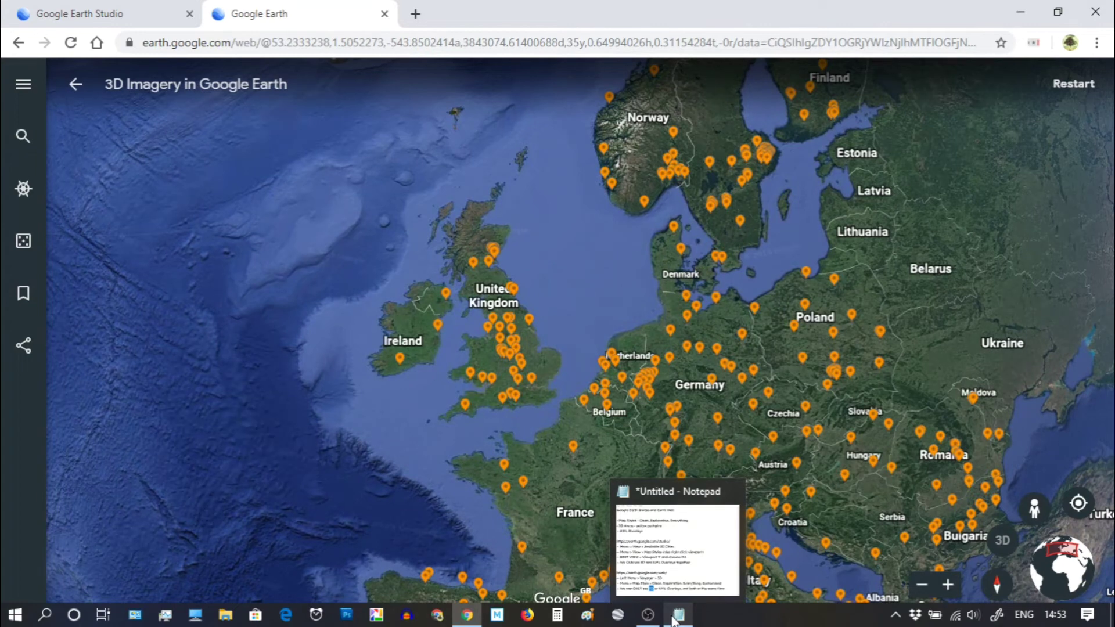
pyautogui.click(677, 616)
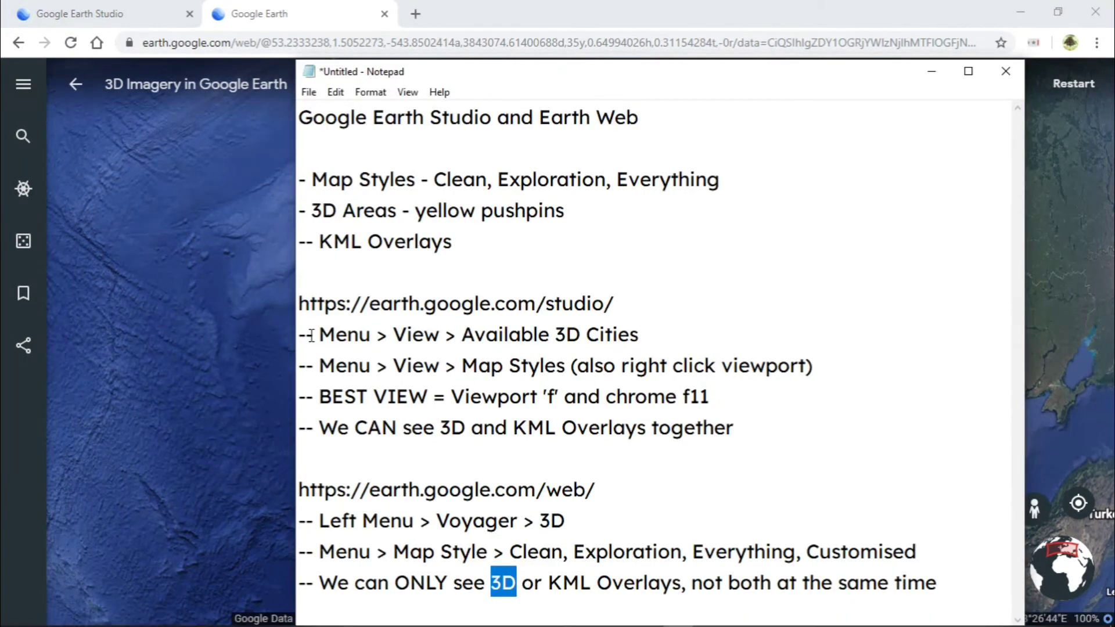
pyautogui.click(411, 551)
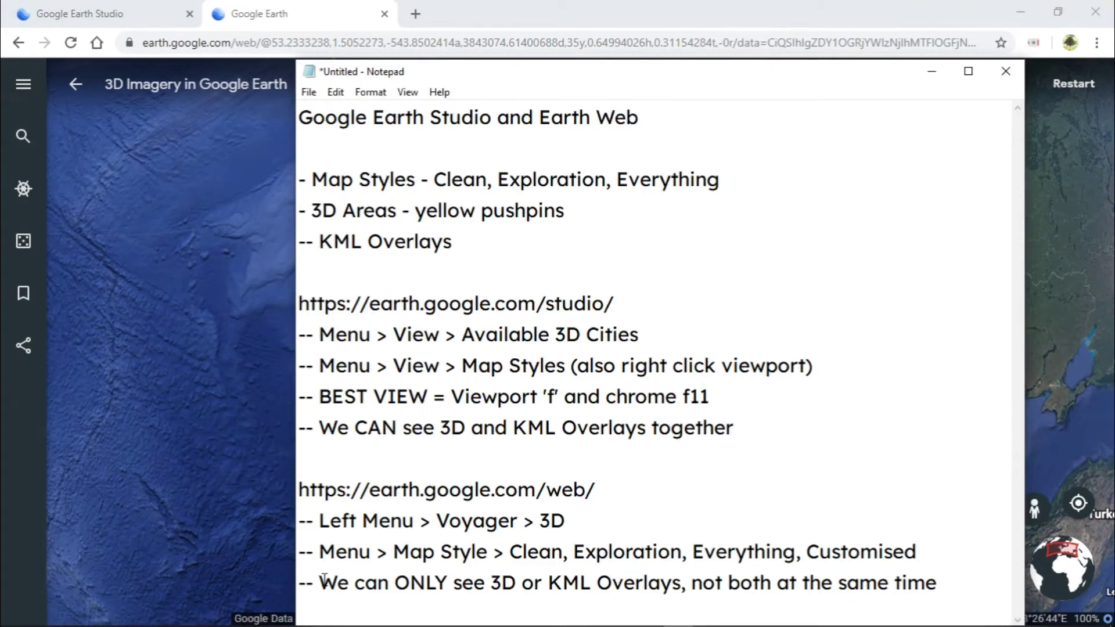
pyautogui.moveTo(321, 580); pyautogui.dragTo(605, 581)
pyautogui.click(596, 581)
pyautogui.moveTo(492, 583); pyautogui.dragTo(649, 580)
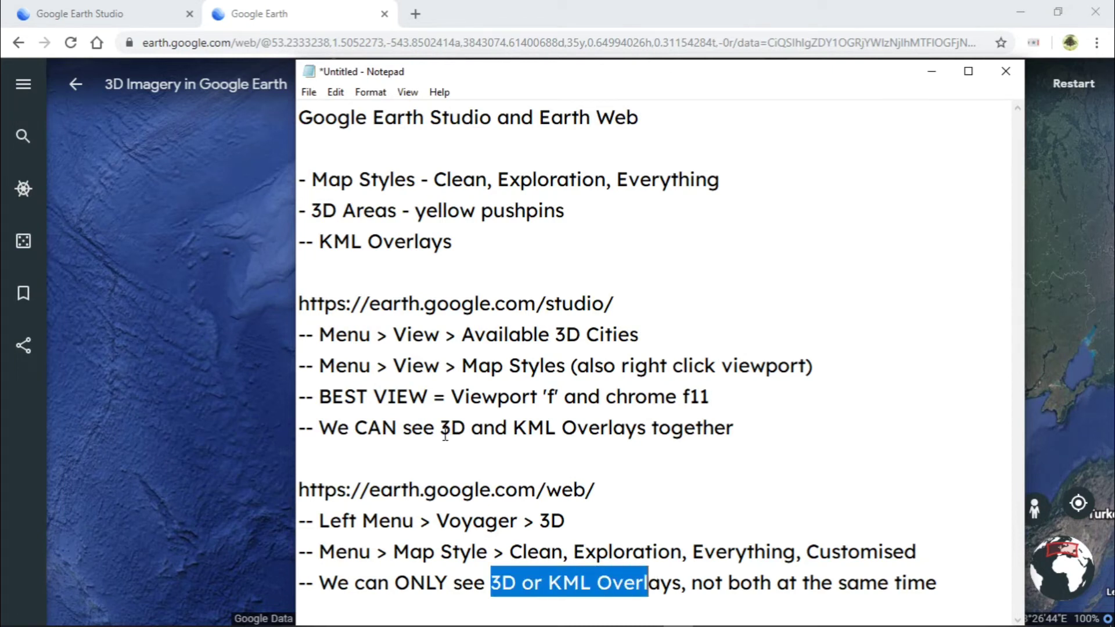
pyautogui.moveTo(326, 430); pyautogui.dragTo(732, 434)
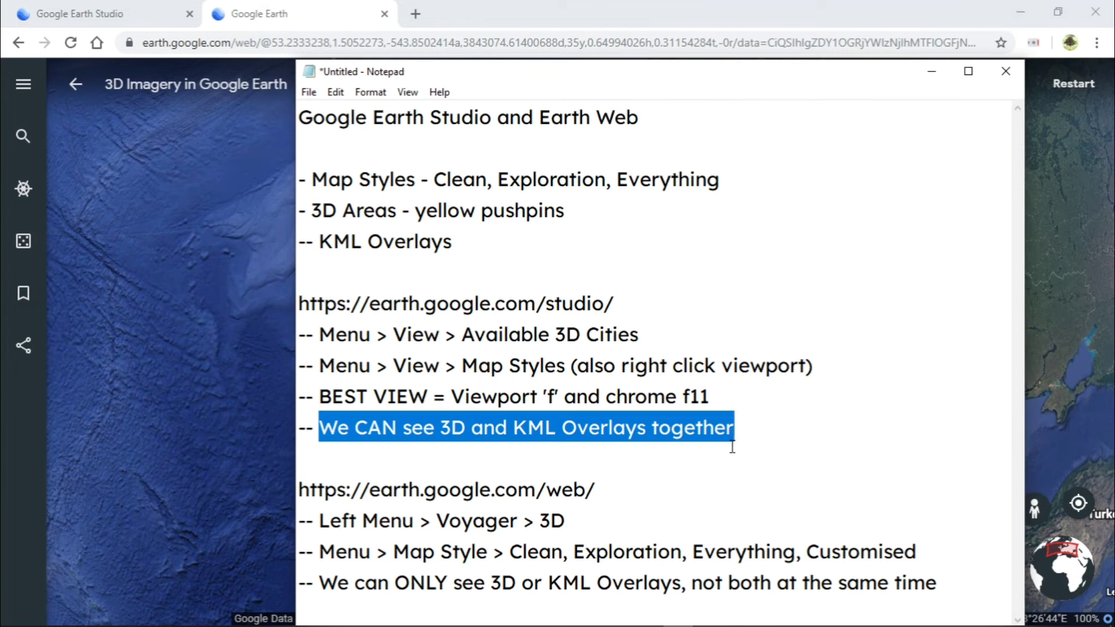
pyautogui.click(250, 379)
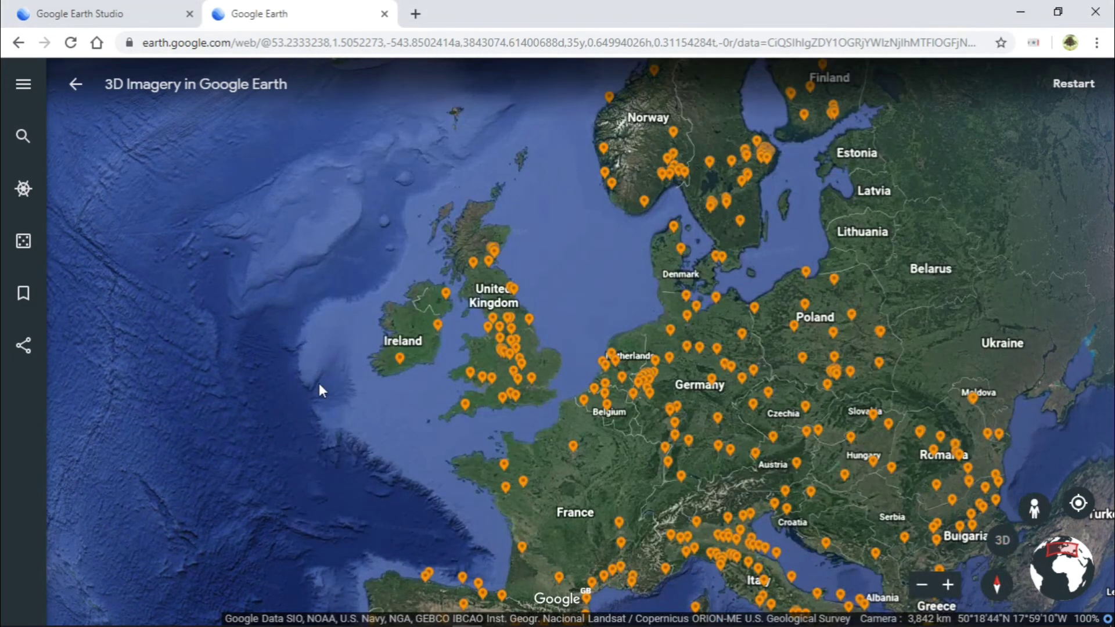
# Step: Frame Britain at 1,592 km and open My Places, which lists the US States KML layer
pyautogui.scroll(3, 490, 388)
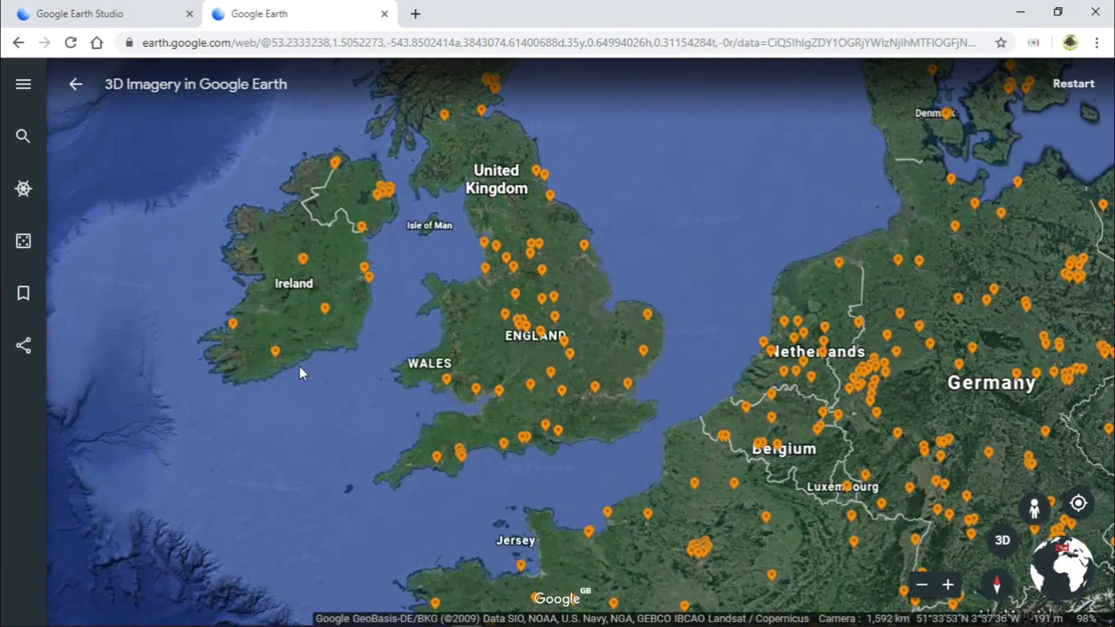
pyautogui.click(27, 297)
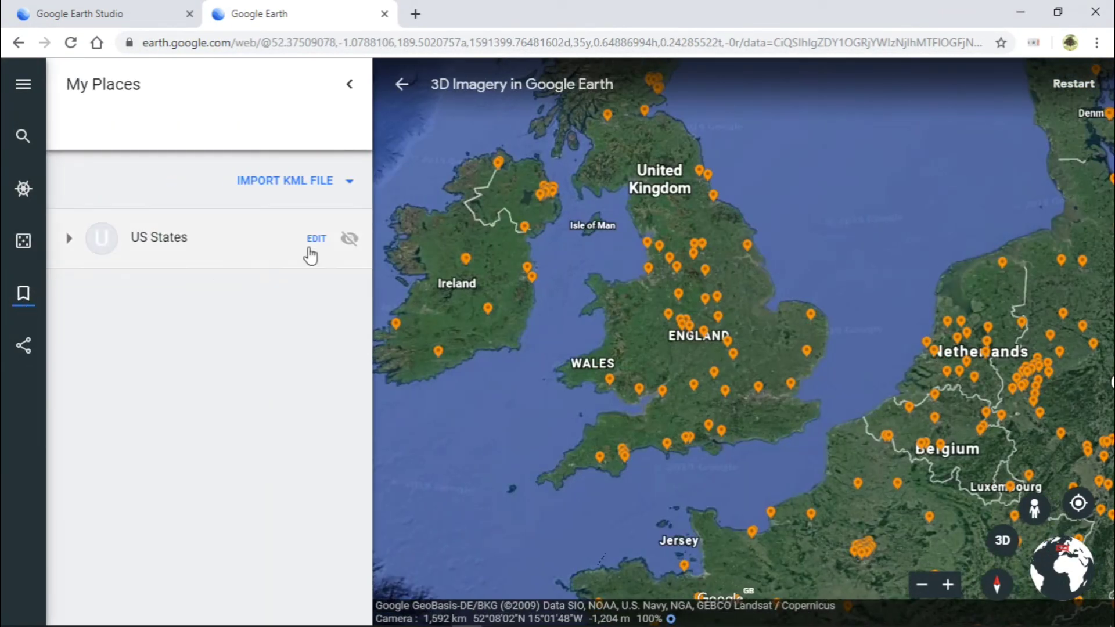
pyautogui.click(350, 239)
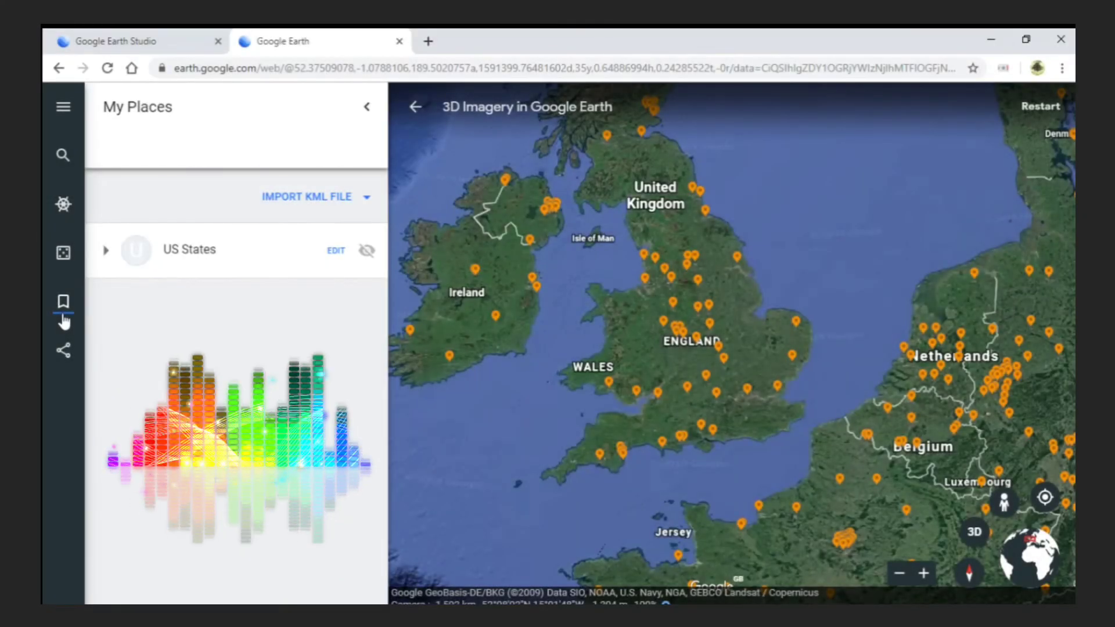